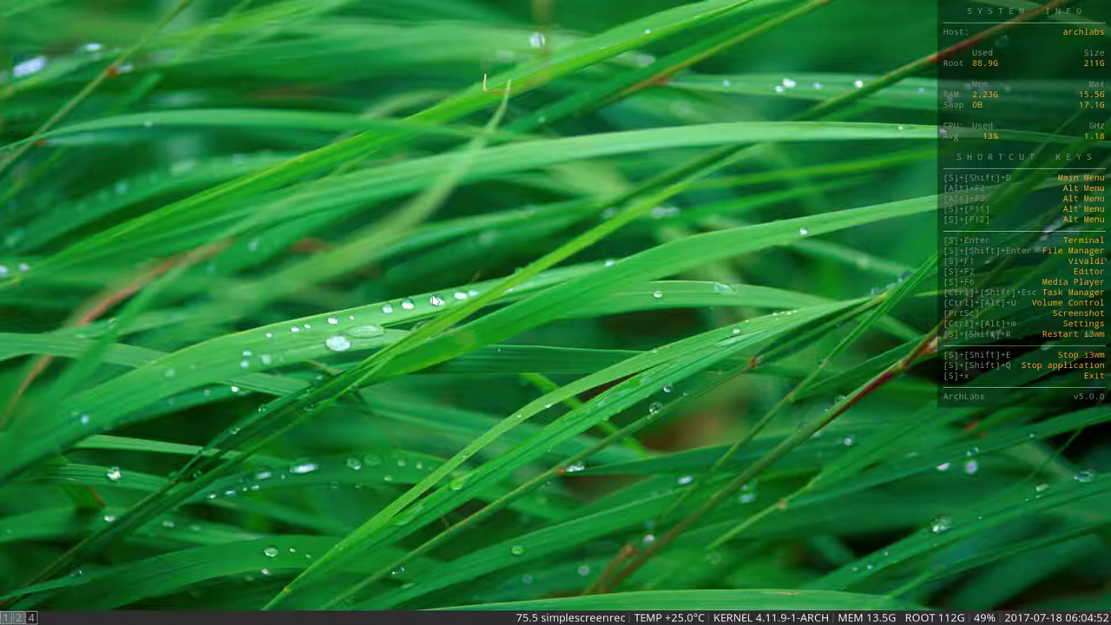
# Launch screenkey from dmenu by typing 'scr'
pyautogui.press('super+d')
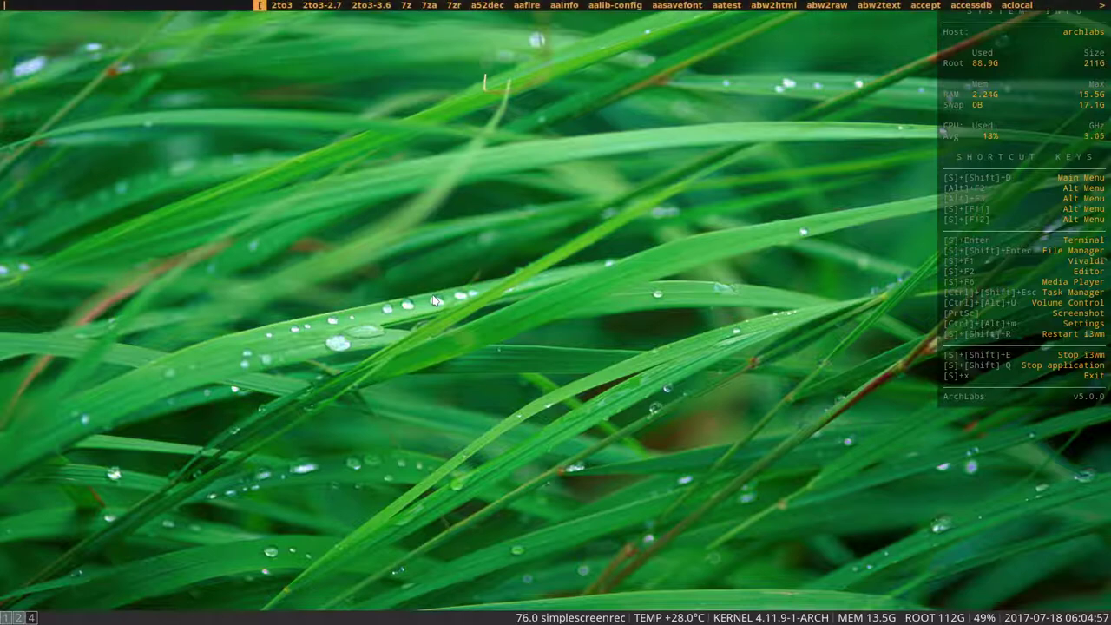
pyautogui.write('scr')
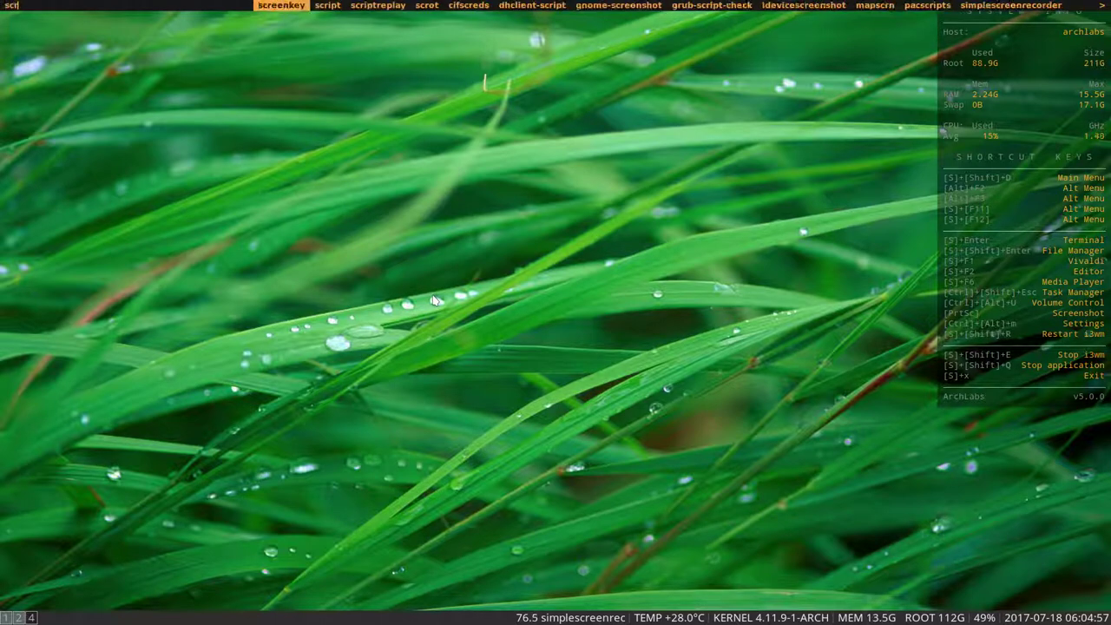
pyautogui.press('Return')
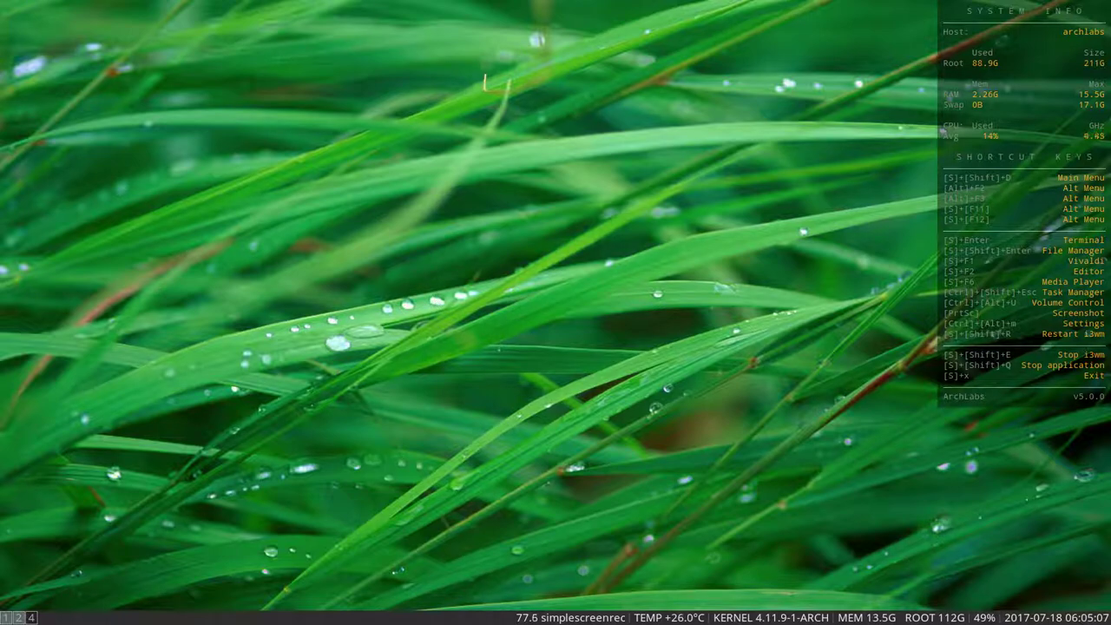
# Browse Thunar to ~/.config/i3, select system-overview and config, then go to workspace 2
pyautogui.press('super+shift+3')
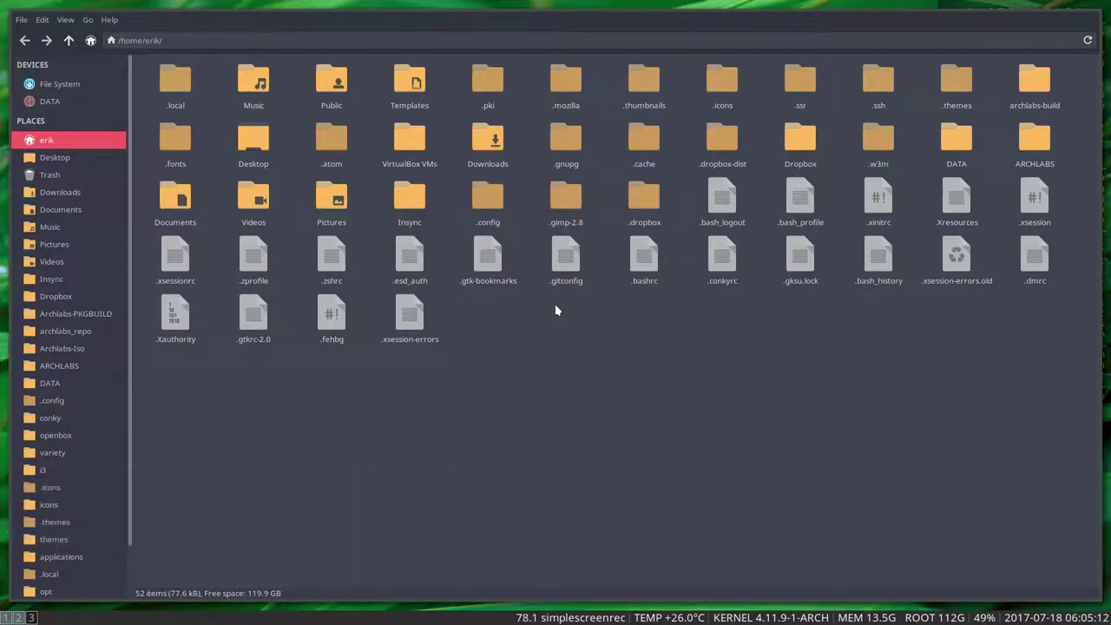
pyautogui.click(39, 470)
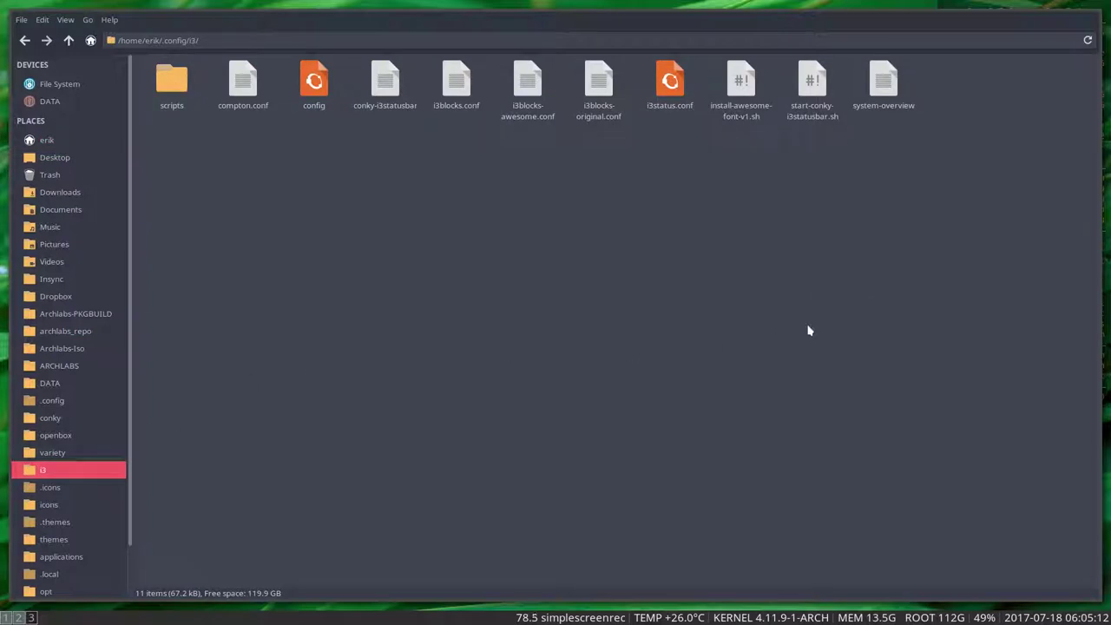
pyautogui.click(883, 80)
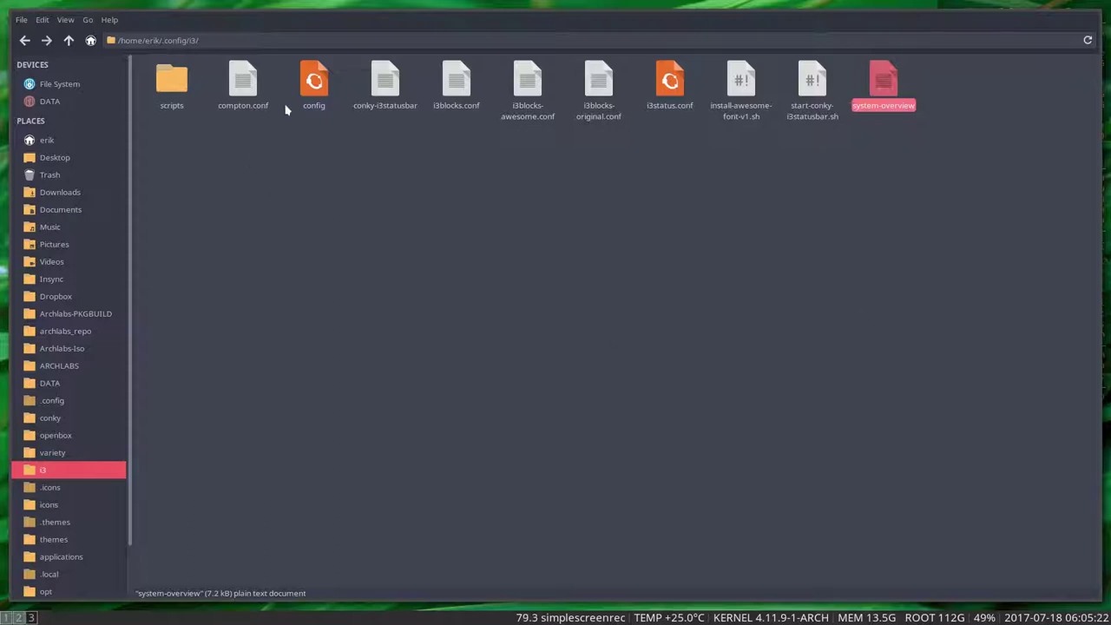
pyautogui.click(313, 94)
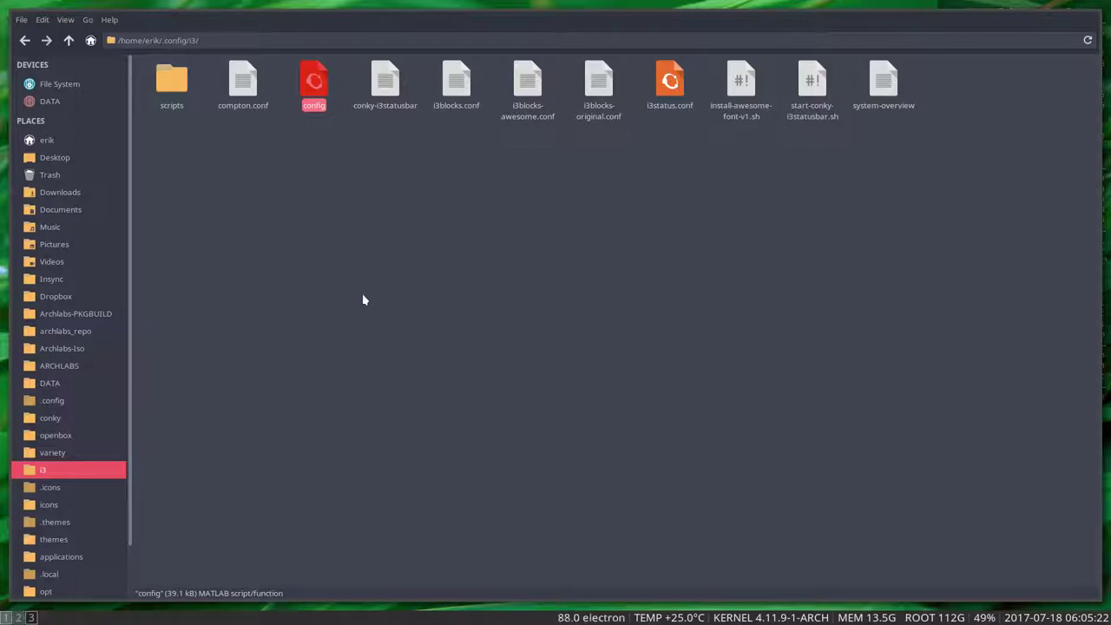
pyautogui.click(18, 617)
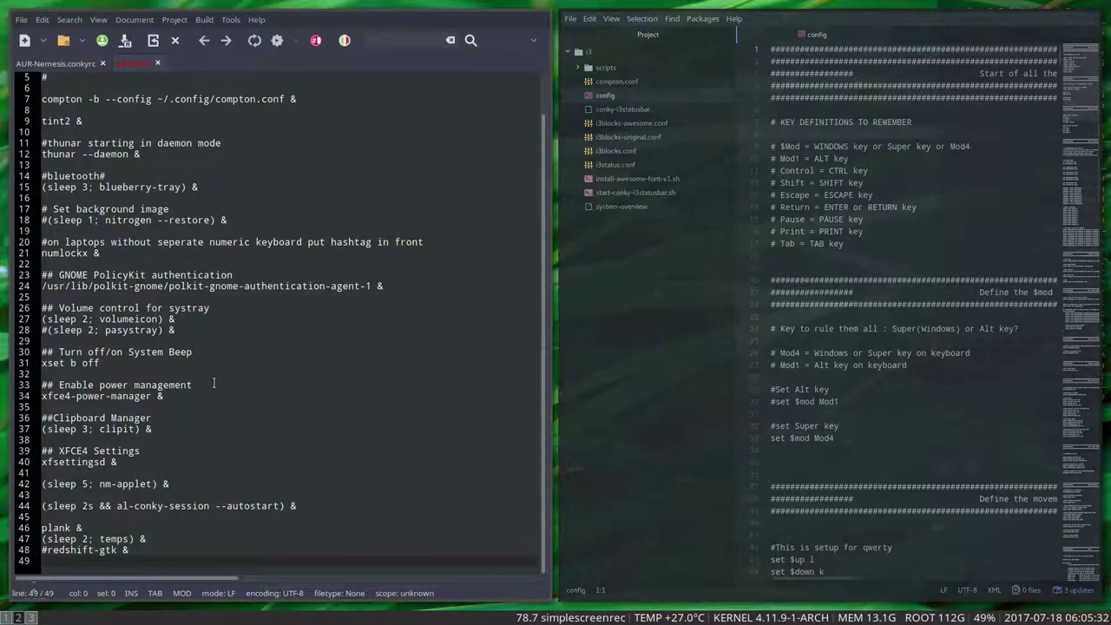
# Close Geany's autostart file without saving and glance through Atom's Packages menu
pyautogui.press('super+shift+q')
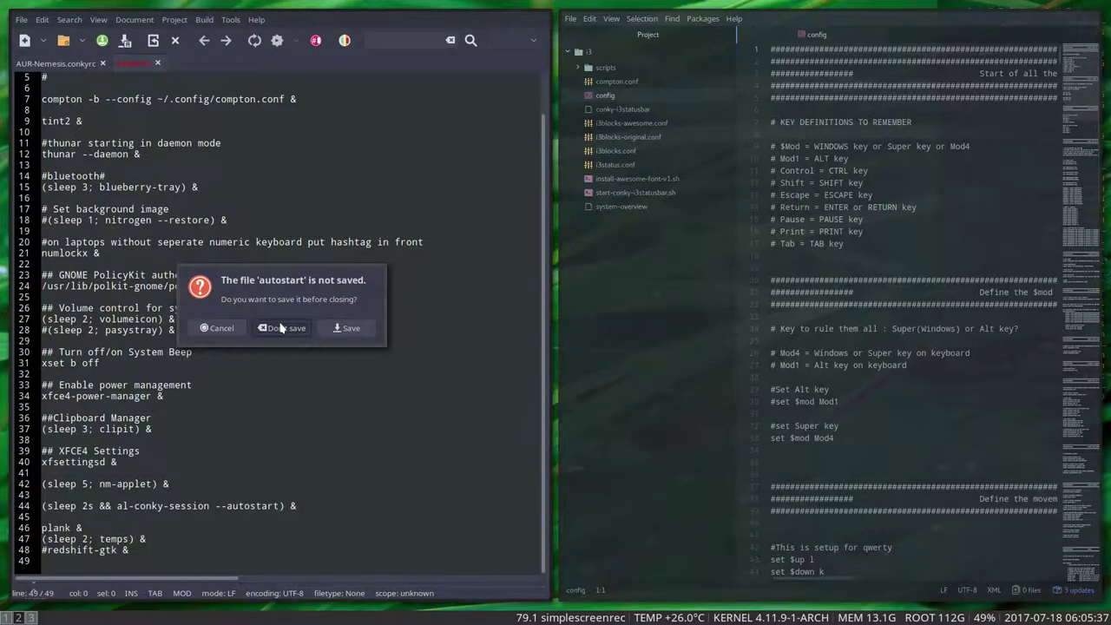
pyautogui.click(280, 328)
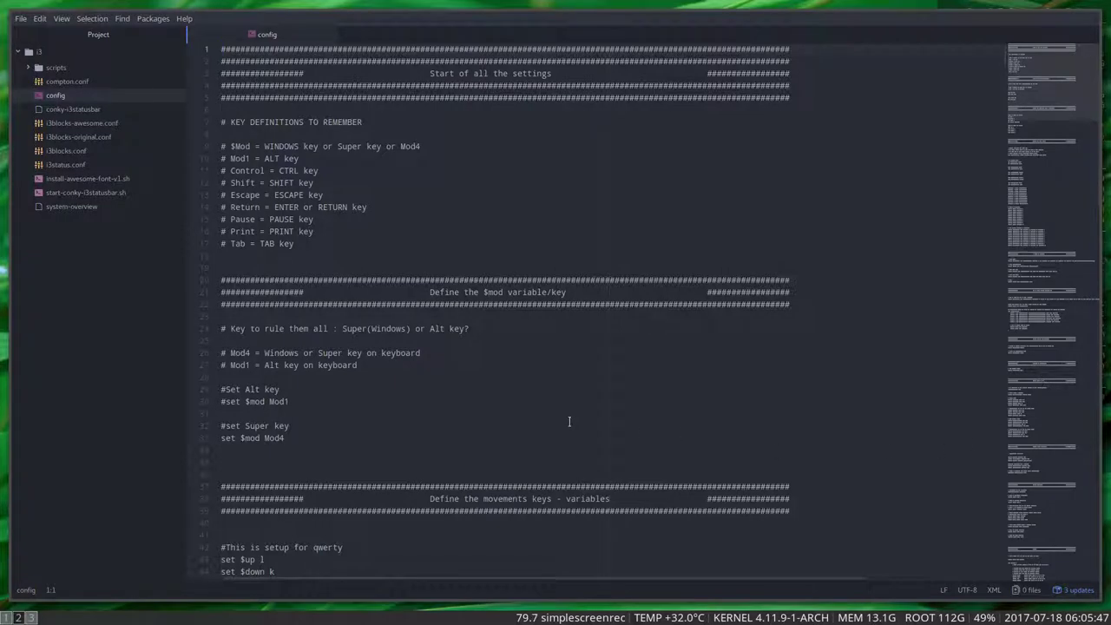
pyautogui.scroll(-2, 511, 431)
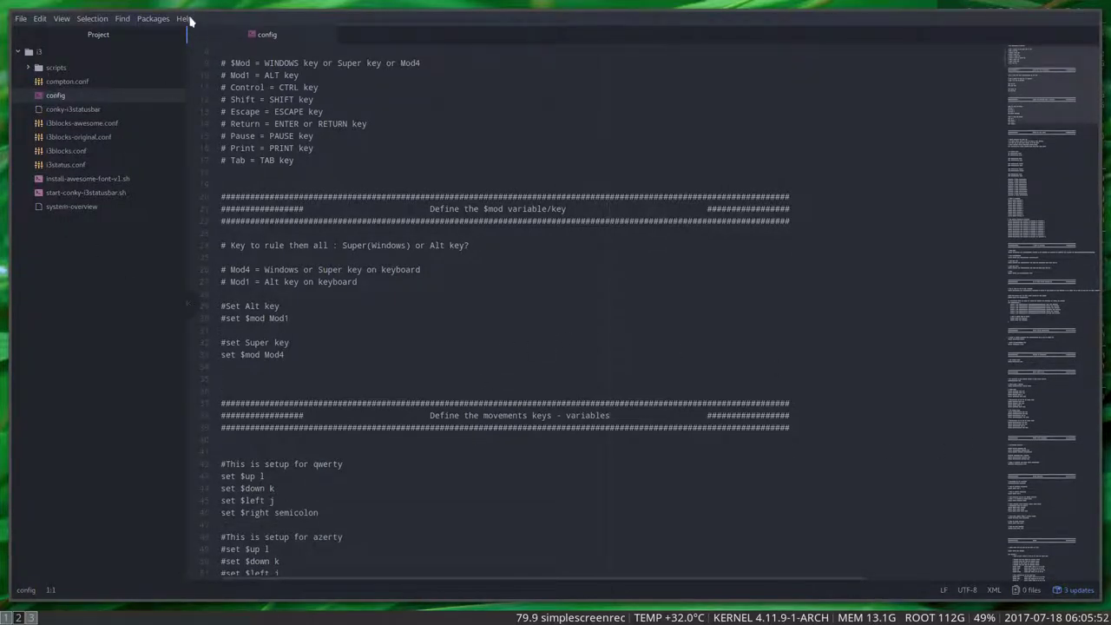
pyautogui.click(154, 18)
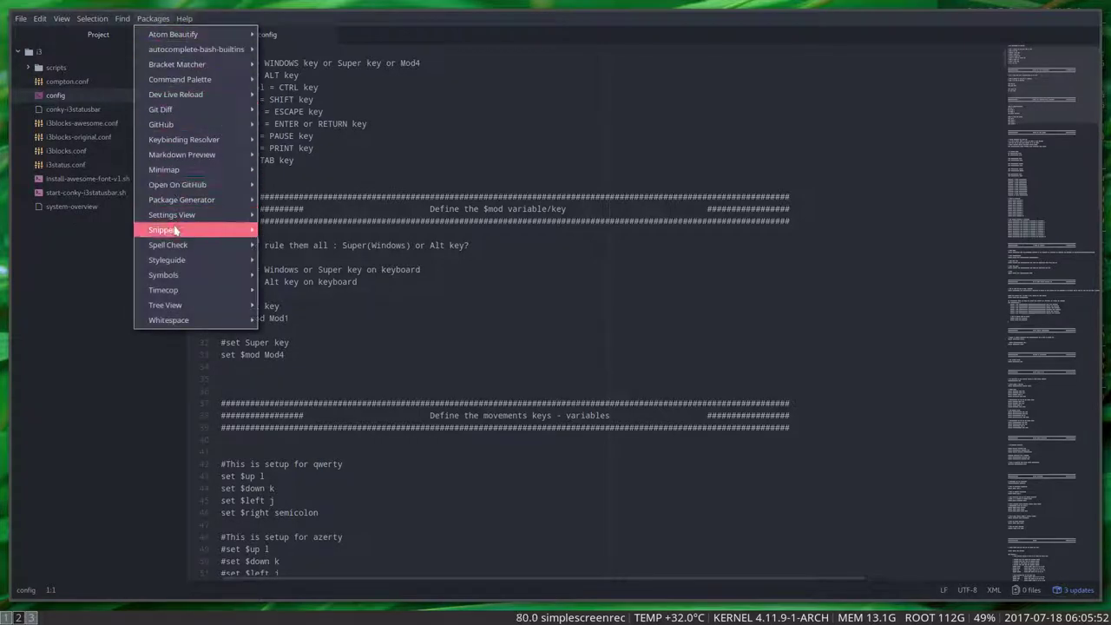
pyautogui.moveTo(182, 217)
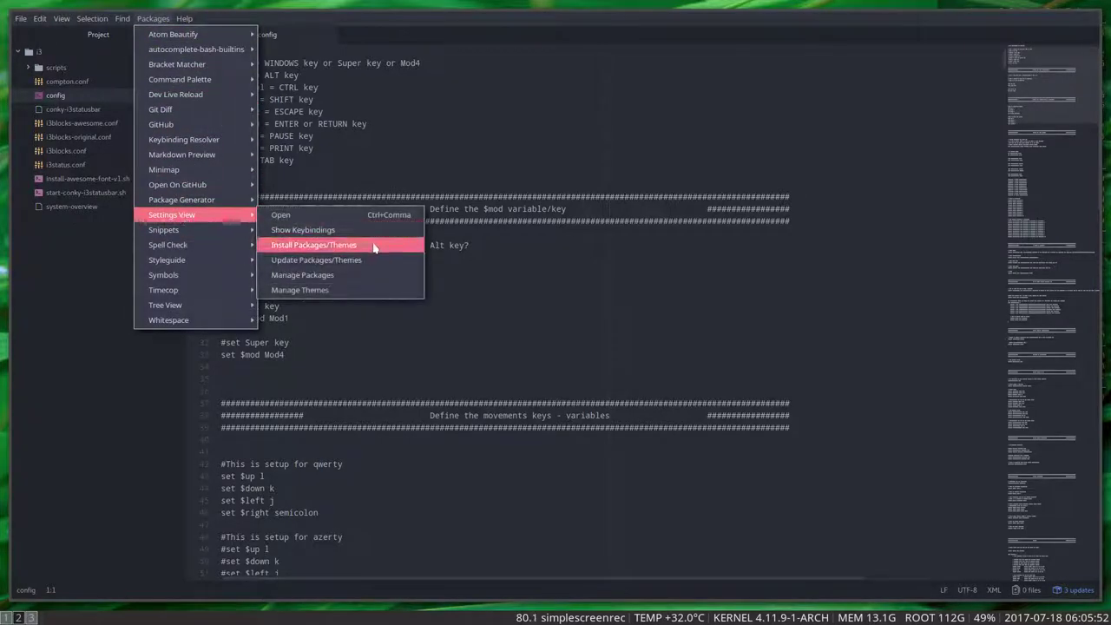
pyautogui.click(630, 337)
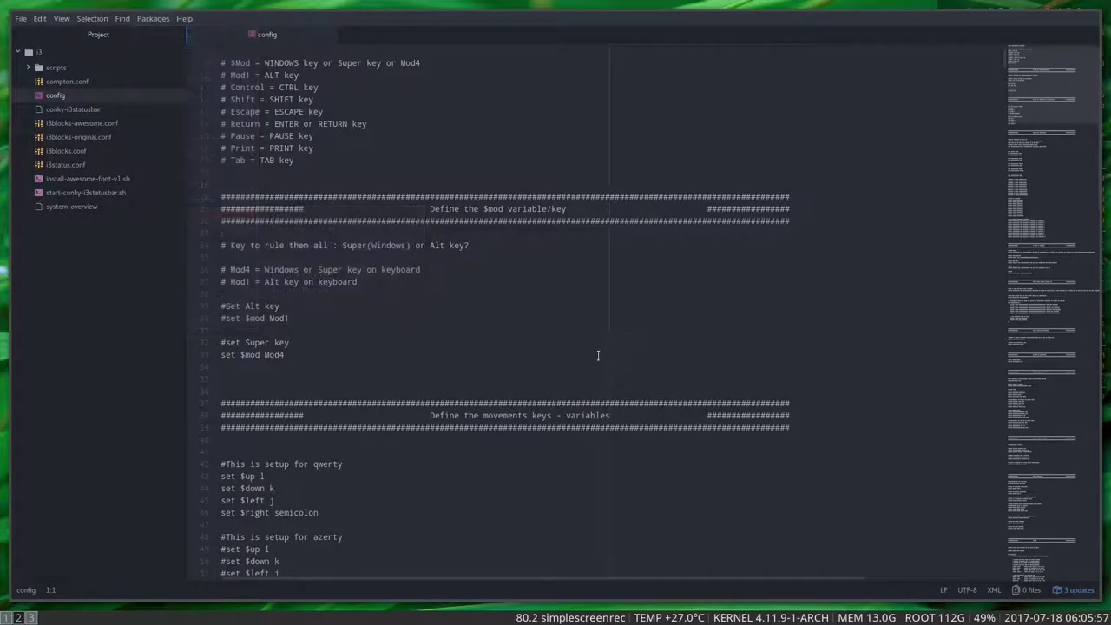
# Type a test 'conky' line in the i3 config, then undo it
pyautogui.scroll(-1, 452, 382)
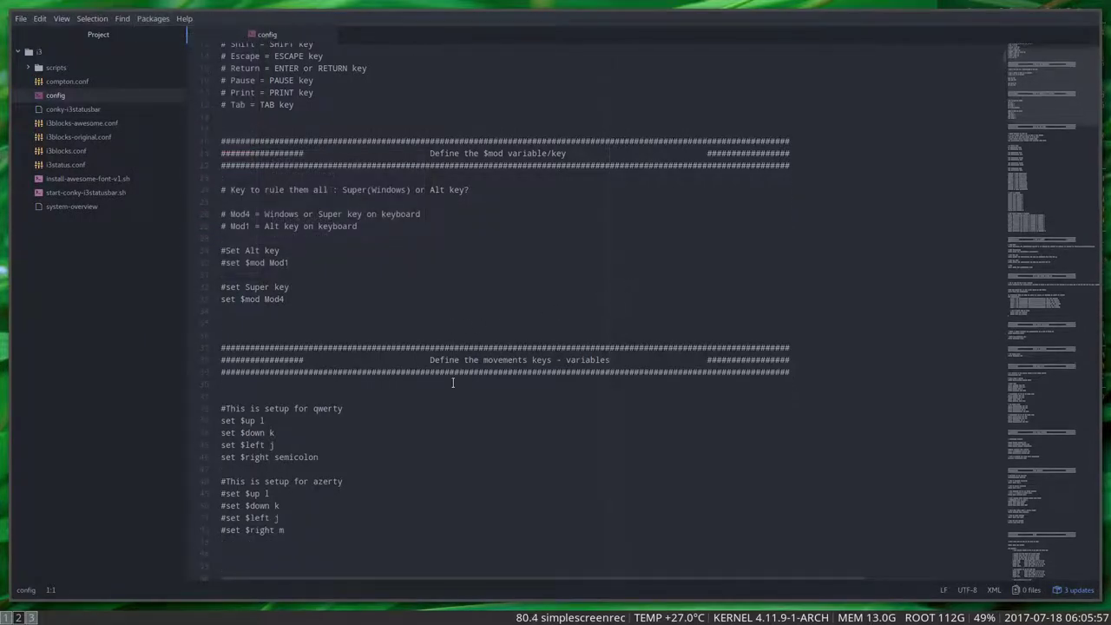
pyautogui.write('fconk')
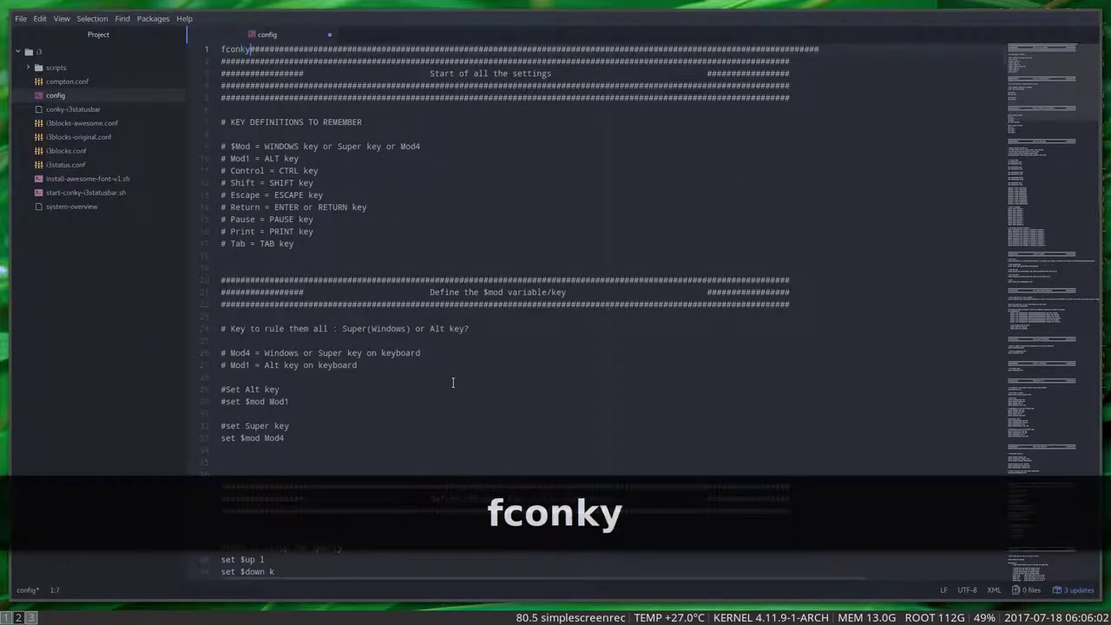
pyautogui.press('BackSpace')
pyautogui.press('BackSpace')
pyautogui.press('BackSpace')
pyautogui.press('BackSpace')
pyautogui.press('BackSpace')
pyautogui.write('conky')
pyautogui.press('Return')
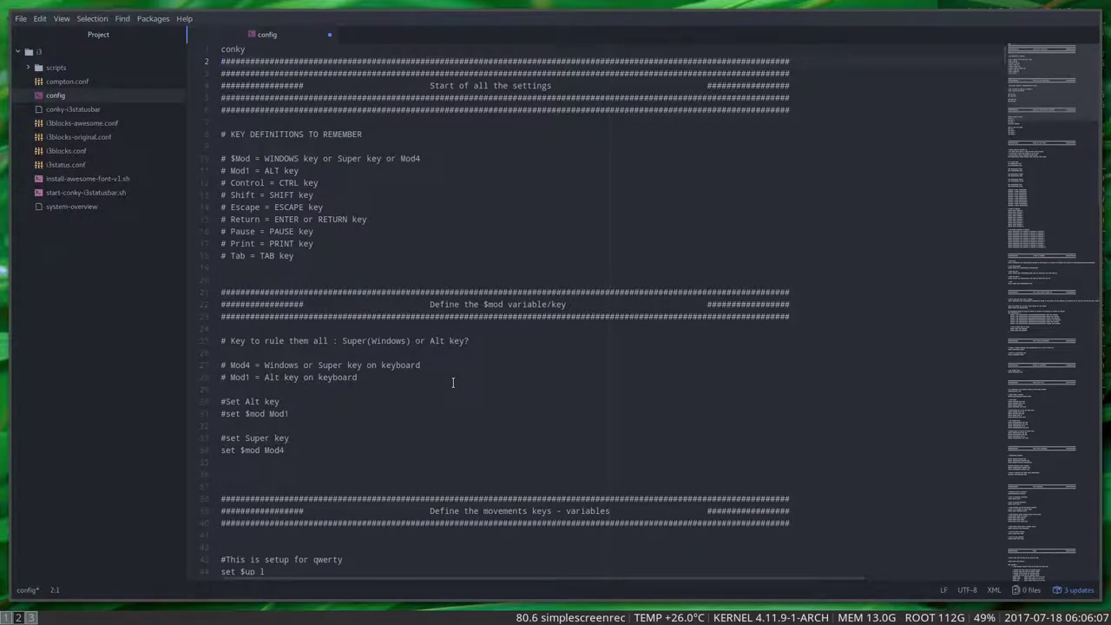
pyautogui.hotkey('ctrl', 'z')
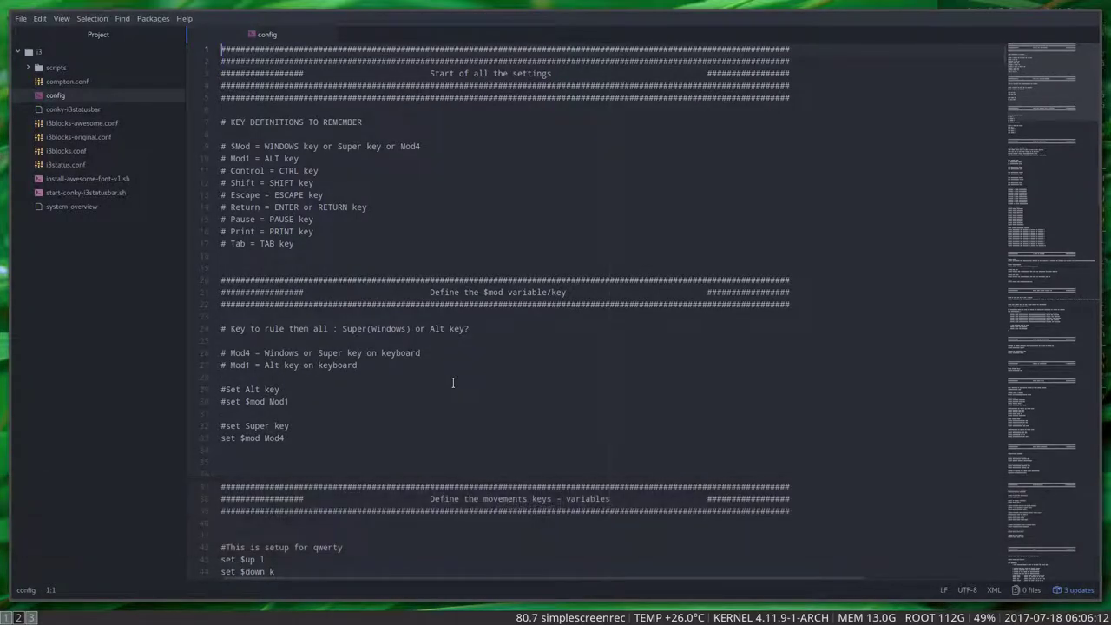
# Find 'conky' in the config, select '-c' on line 448, then return to workspace 1
pyautogui.hotkey('ctrl', 'f')
pyautogui.write('conky')
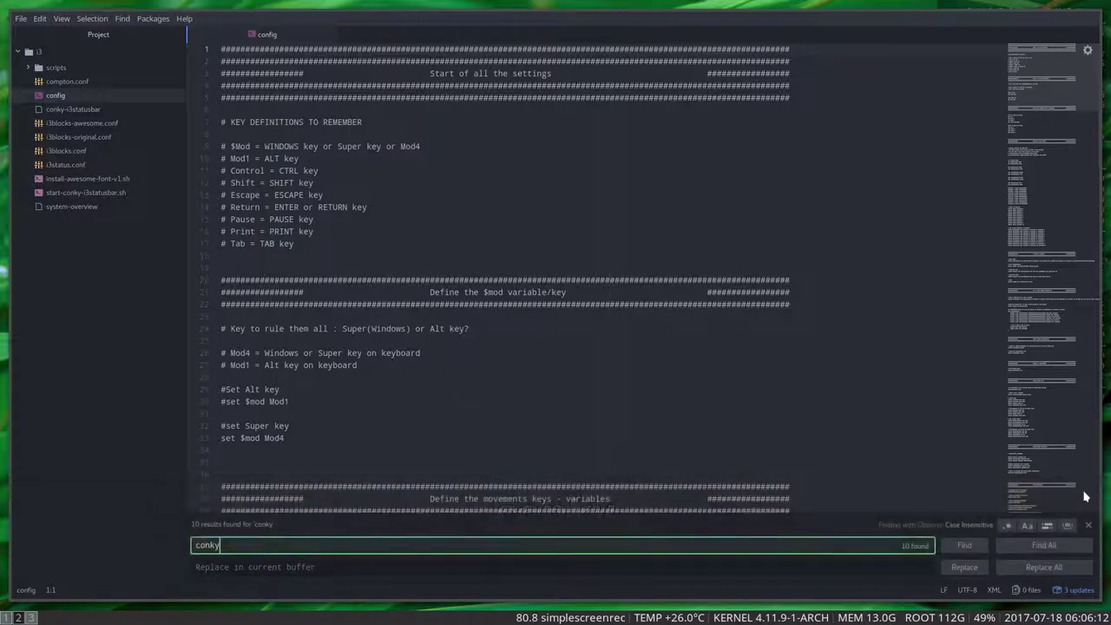
pyautogui.click(976, 547)
pyautogui.click(978, 548)
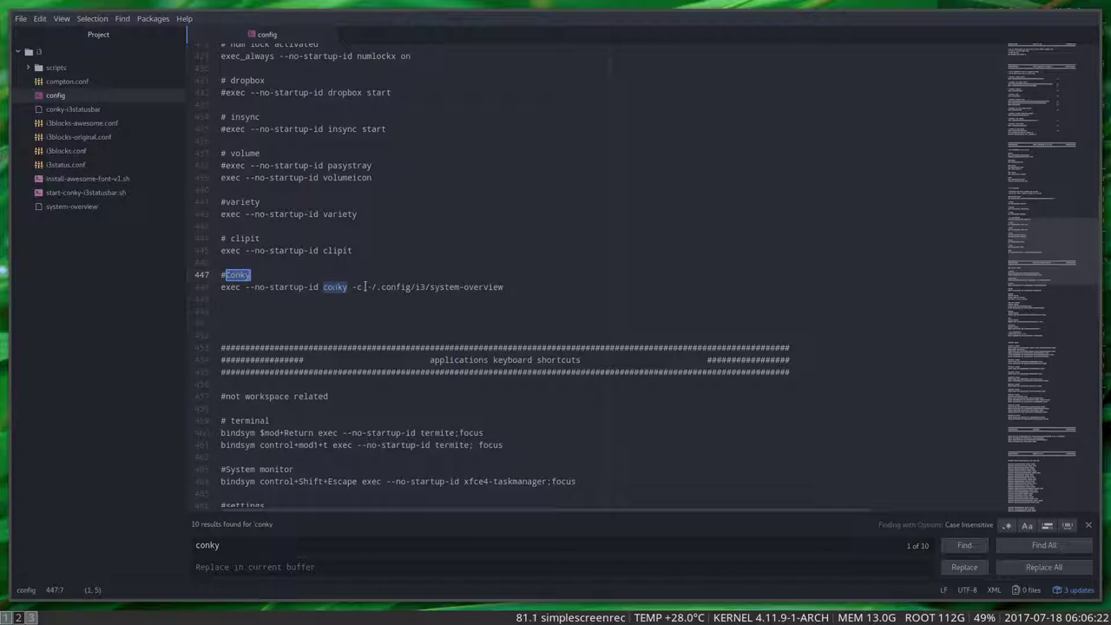
pyautogui.moveTo(352, 286); pyautogui.dragTo(363, 287)
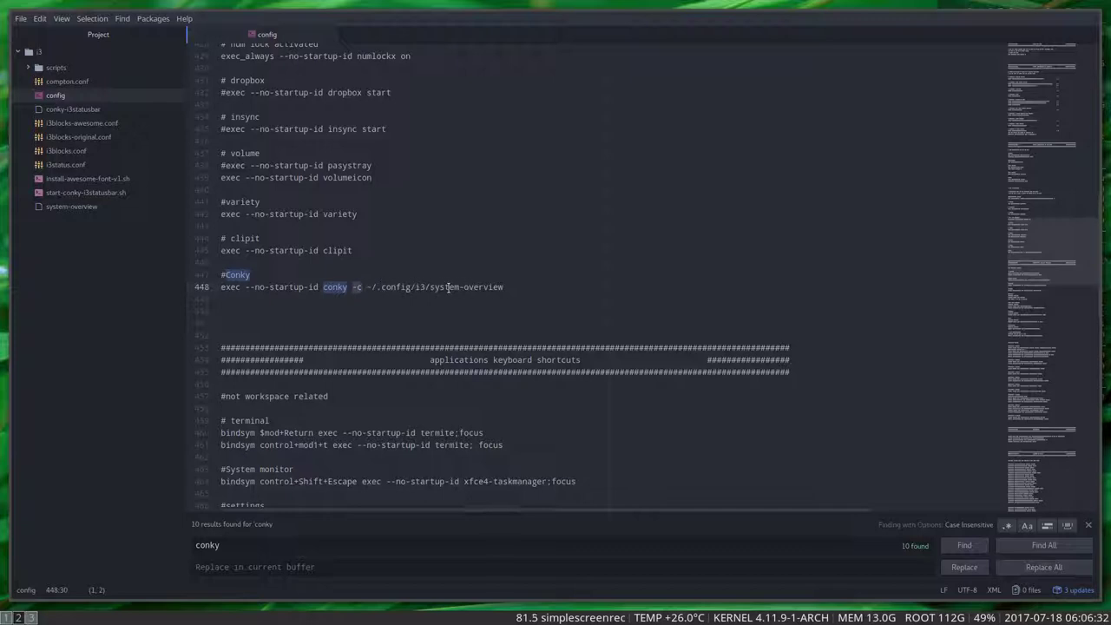
pyautogui.click(18, 617)
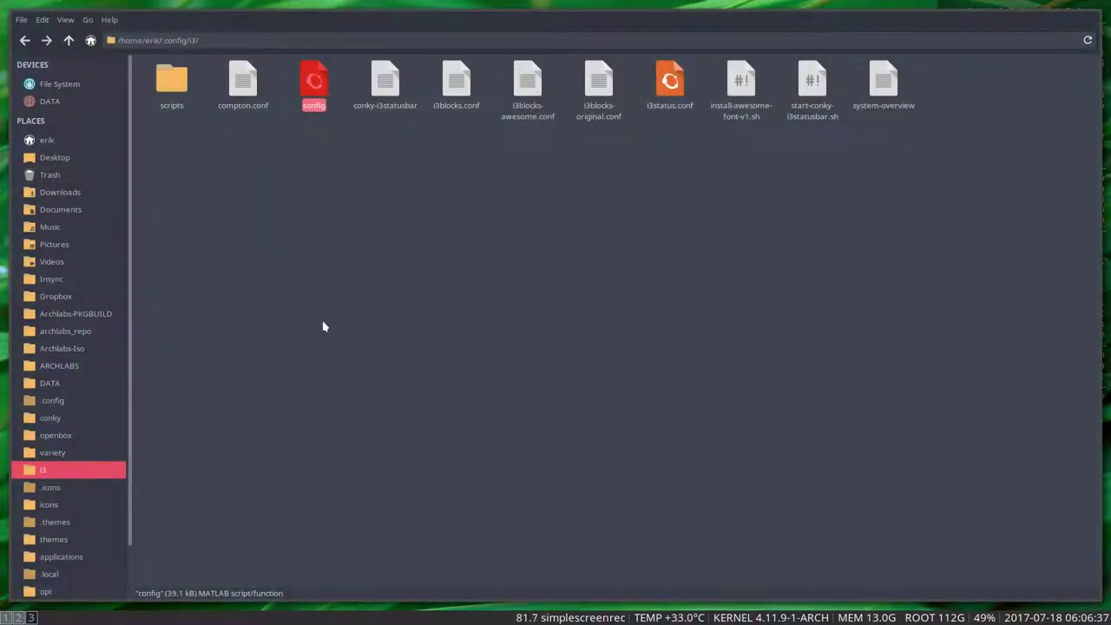
# Select the i3 folder's files, then single out compton.conf and the system-overview conky file
pyautogui.moveTo(160, 136); pyautogui.dragTo(998, 52)
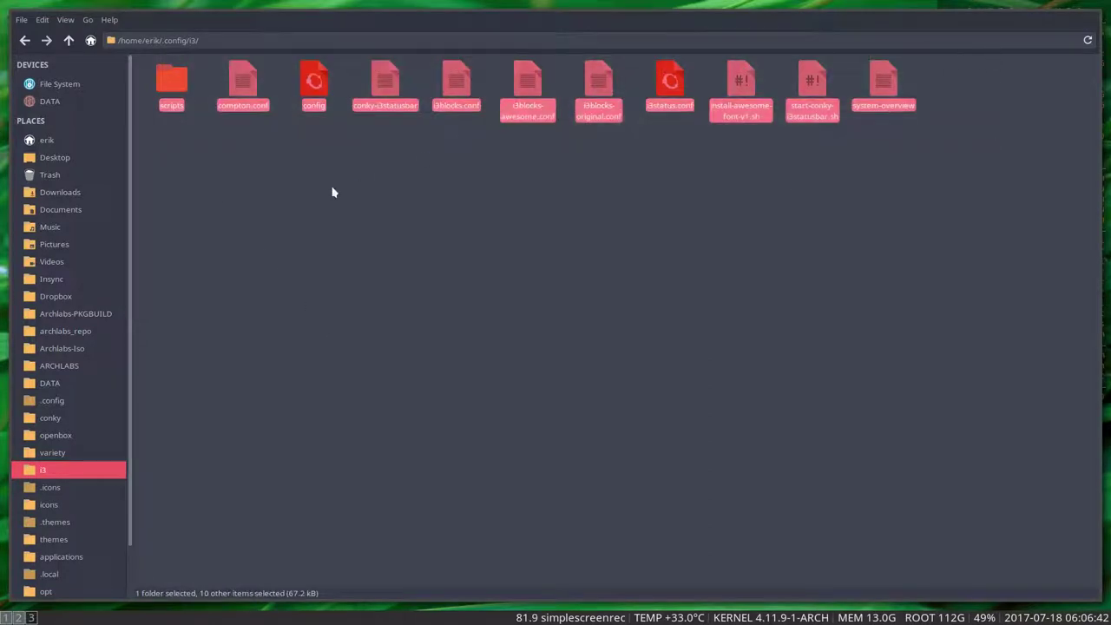
pyautogui.click(295, 198)
pyautogui.click(231, 109)
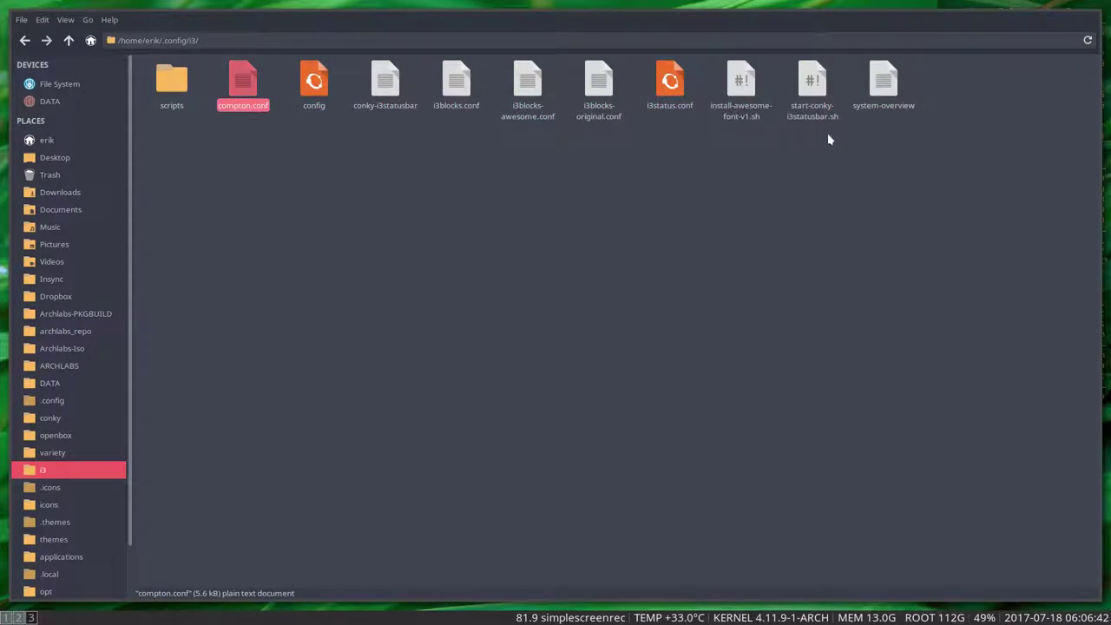
pyautogui.click(884, 82)
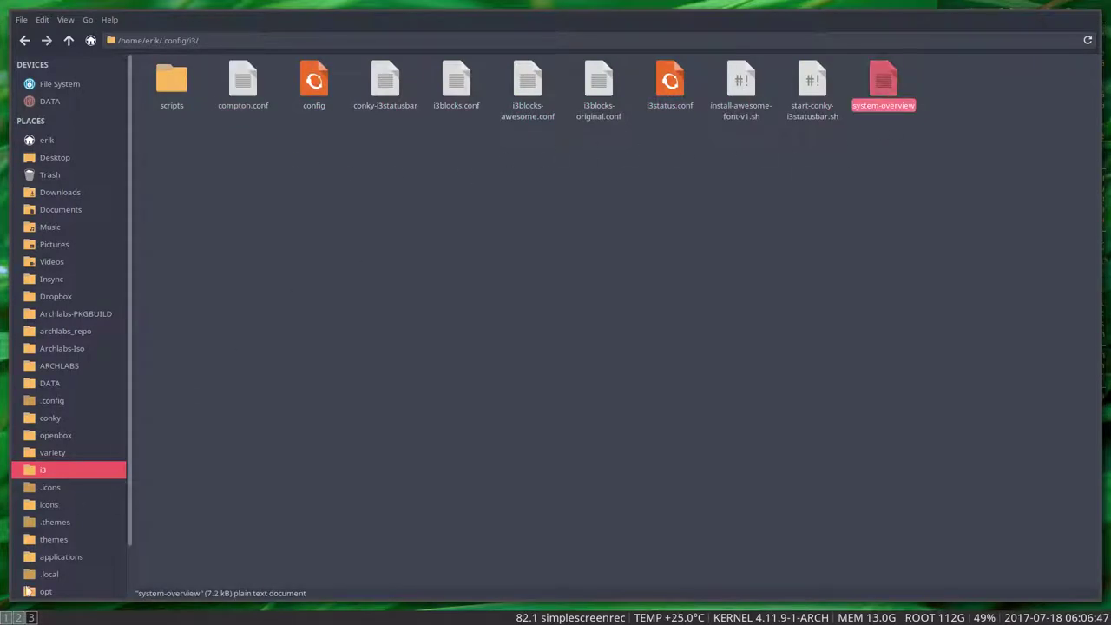
# Copy conky line 448 onto a new line 449, prefix line 448 with #, and save
pyautogui.click(17, 617)
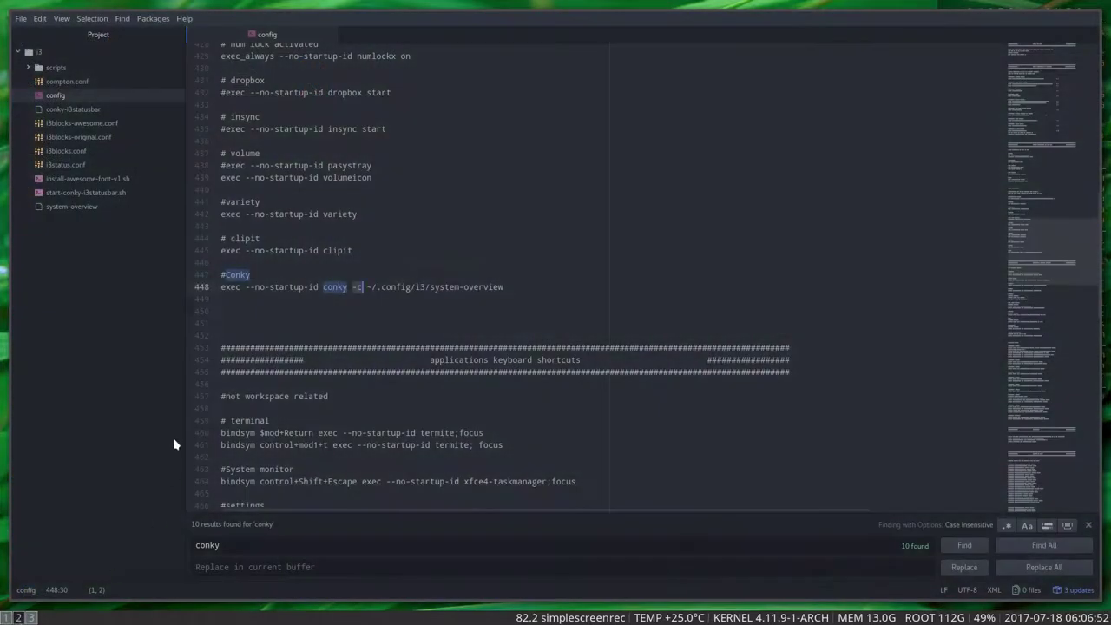
pyautogui.moveTo(510, 286); pyautogui.dragTo(216, 296)
pyautogui.hotkey('ctrl', 'c')
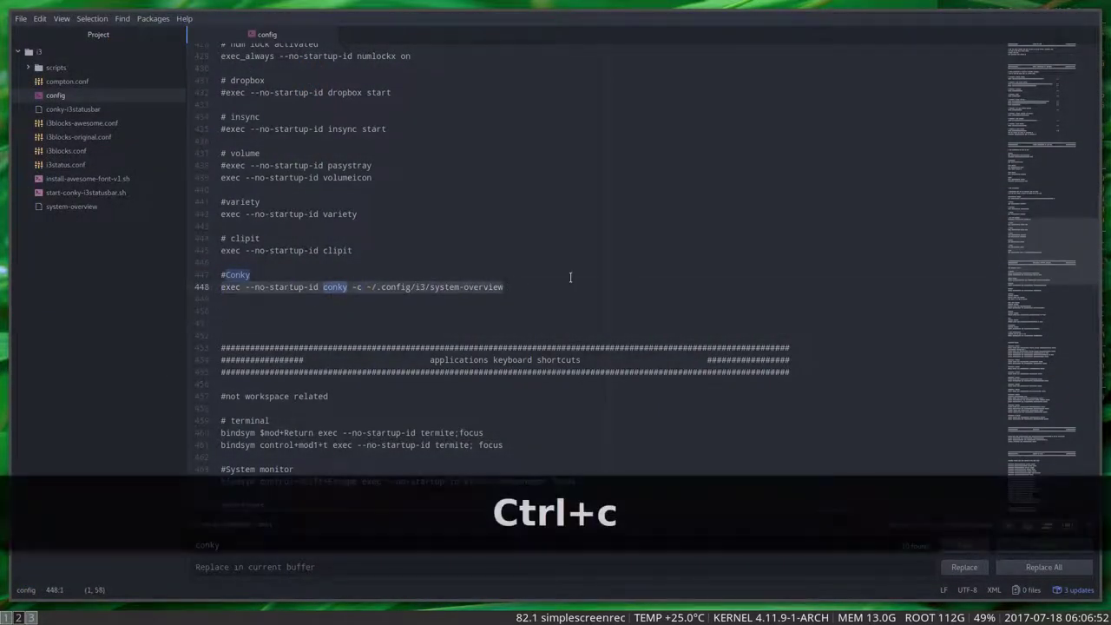
pyautogui.click(538, 285)
pyautogui.press('Return')
pyautogui.hotkey('ctrl', 'v')
pyautogui.click(219, 287)
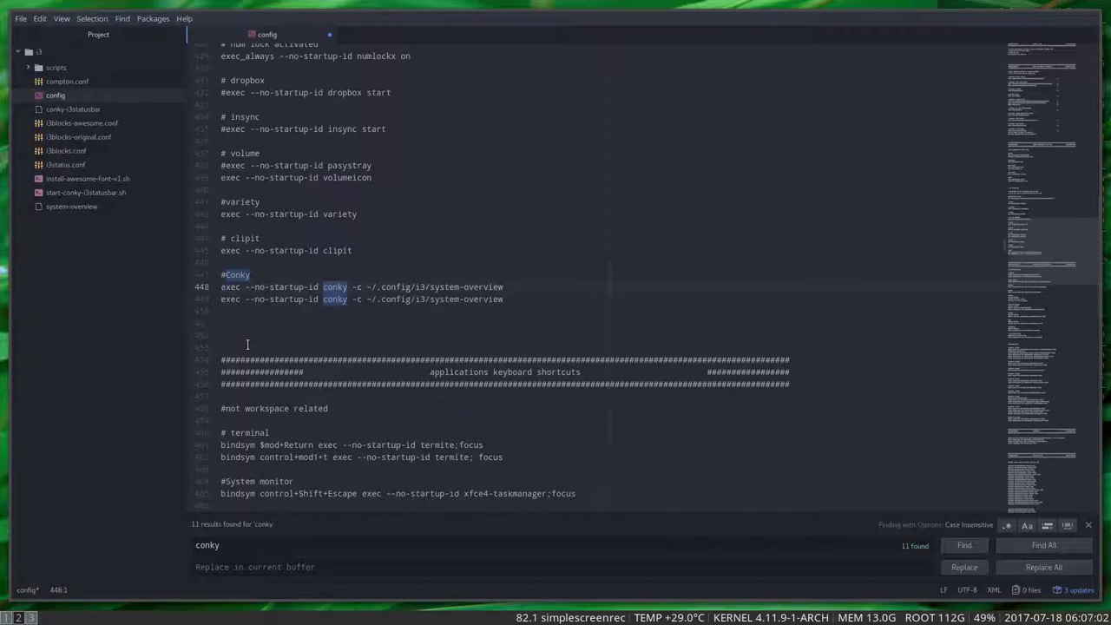
pyautogui.write('#')
pyautogui.hotkey('ctrl', 's')
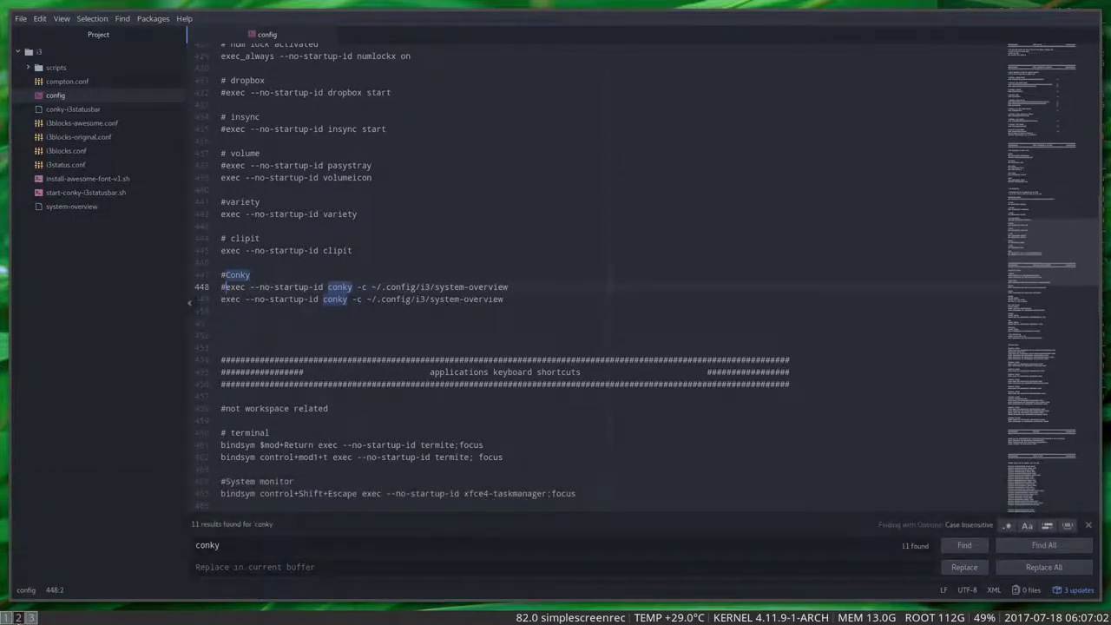
# Open ~/.config/conky, select AUR-Nemesis.conkyrc, and highlight the folder path in the location bar
pyautogui.click(31, 618)
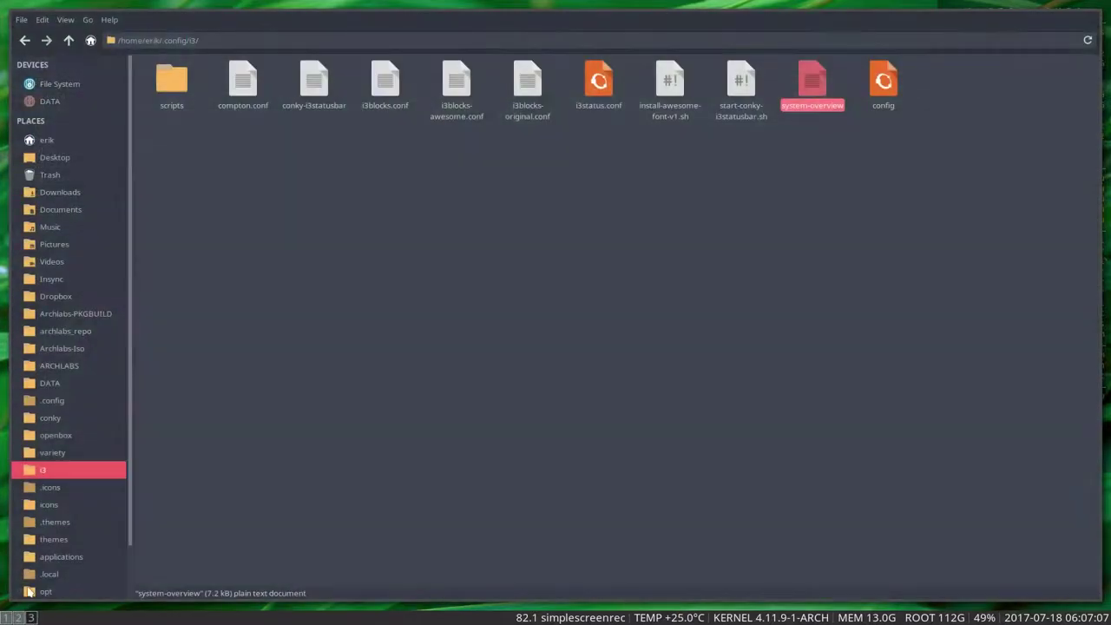
pyautogui.click(55, 420)
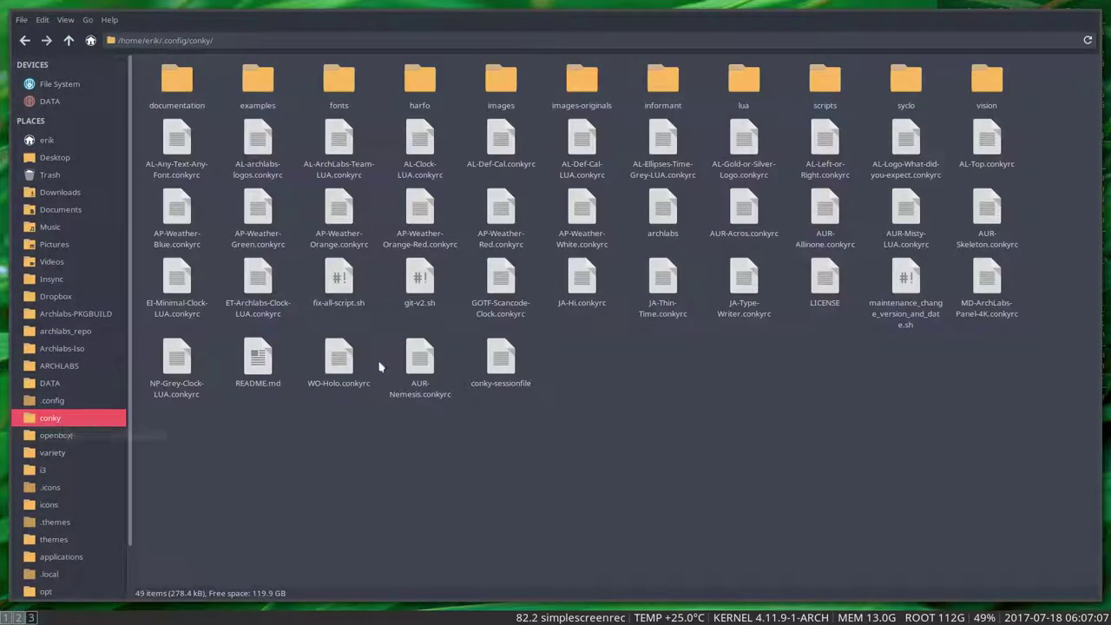
pyautogui.click(420, 360)
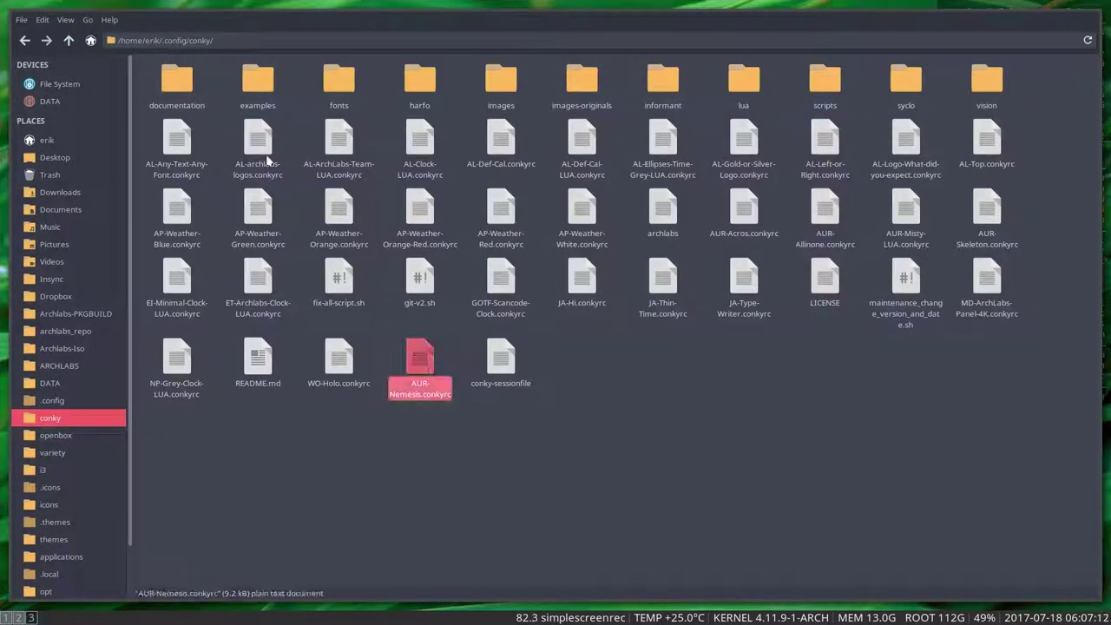
pyautogui.moveTo(223, 41); pyautogui.dragTo(120, 41)
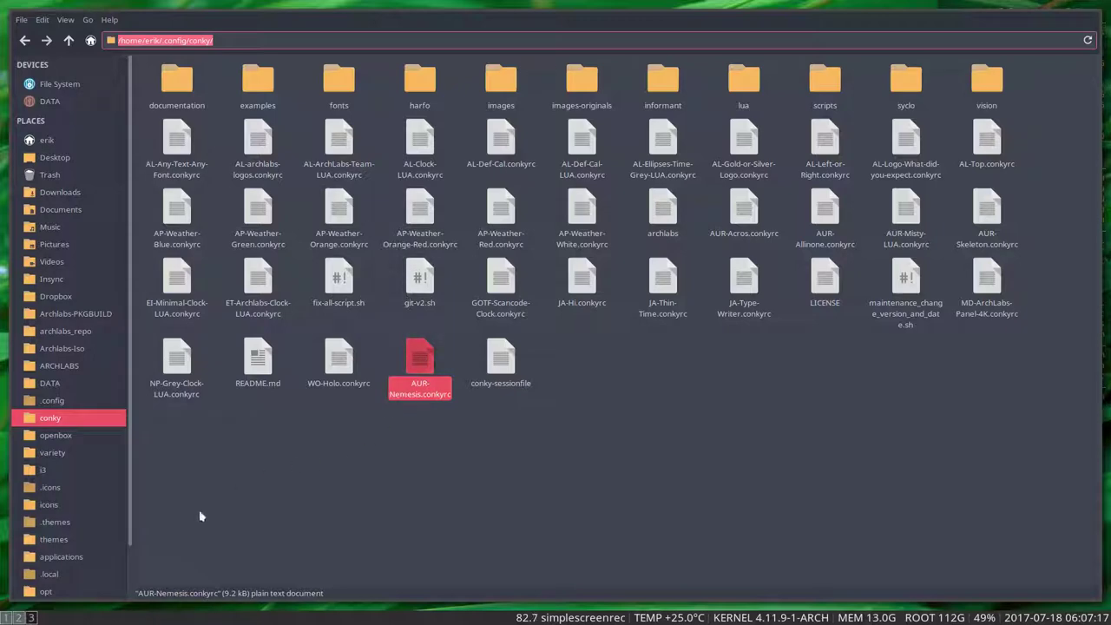
# Change line 449's path from i3/system-overview to conky/AUR-Nemesis.conkyrc and save
pyautogui.click(18, 618)
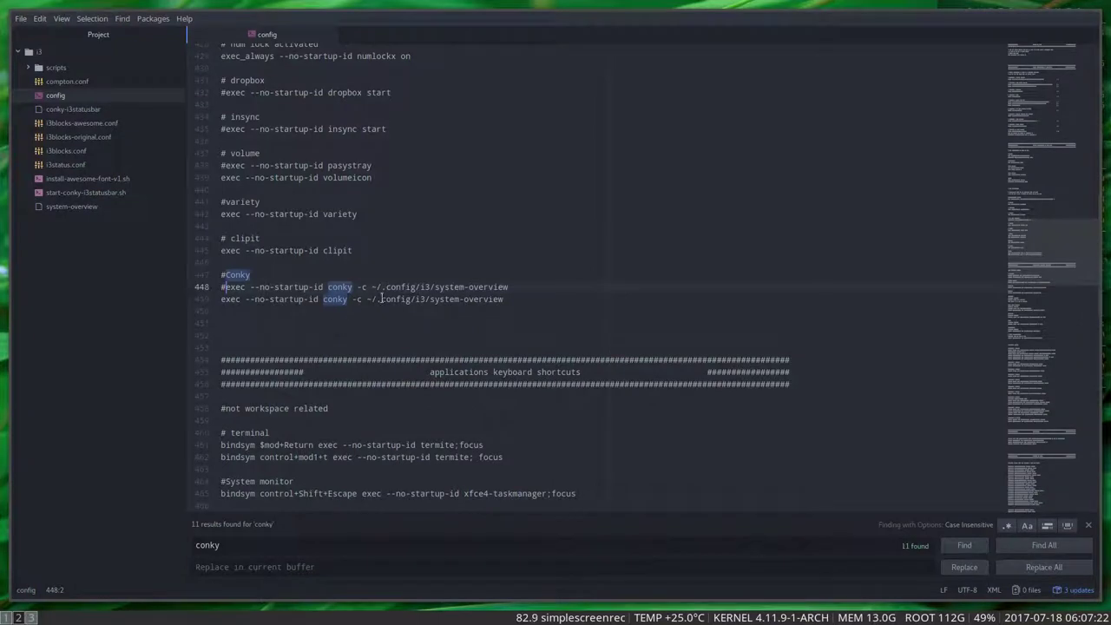
pyautogui.doubleClick(421, 300)
pyautogui.write('conky')
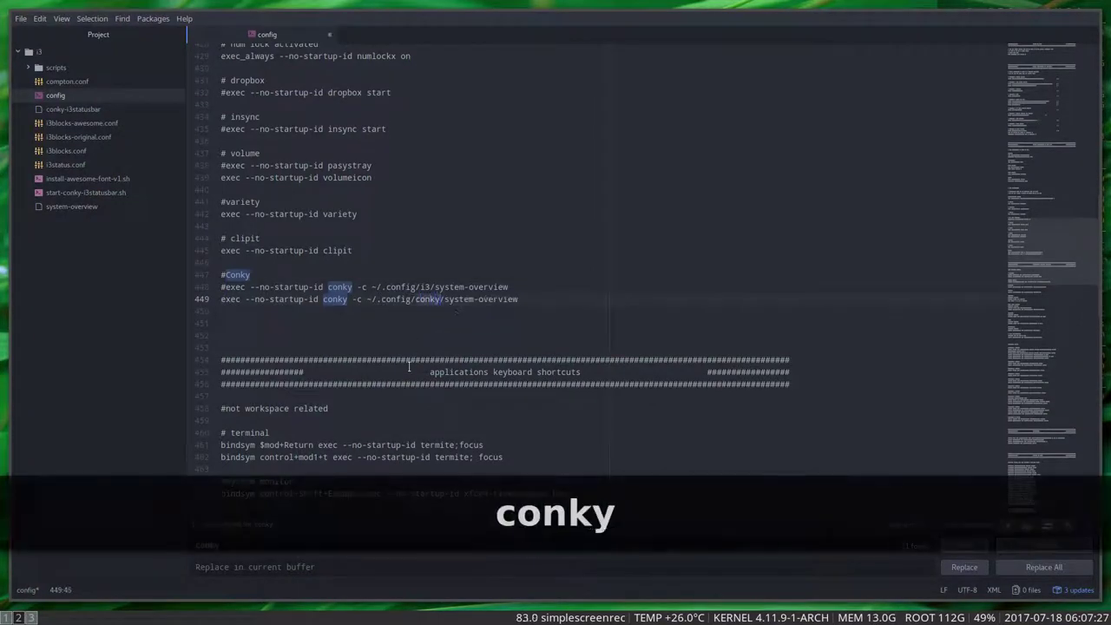
pyautogui.moveTo(446, 300); pyautogui.dragTo(524, 300)
pyautogui.write('AU')
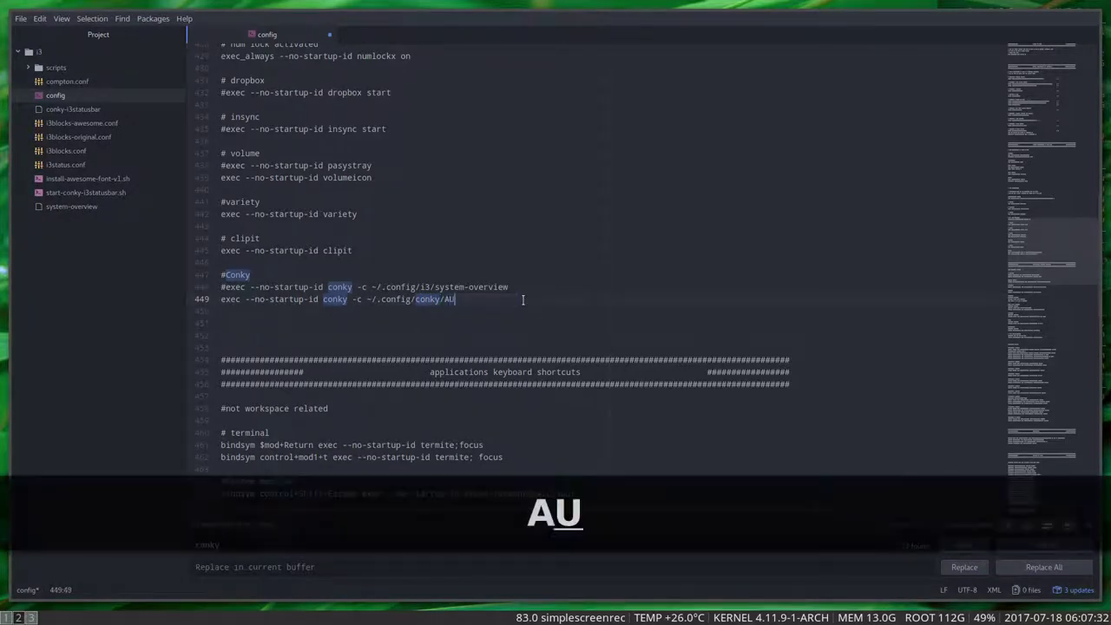
pyautogui.write('R-N')
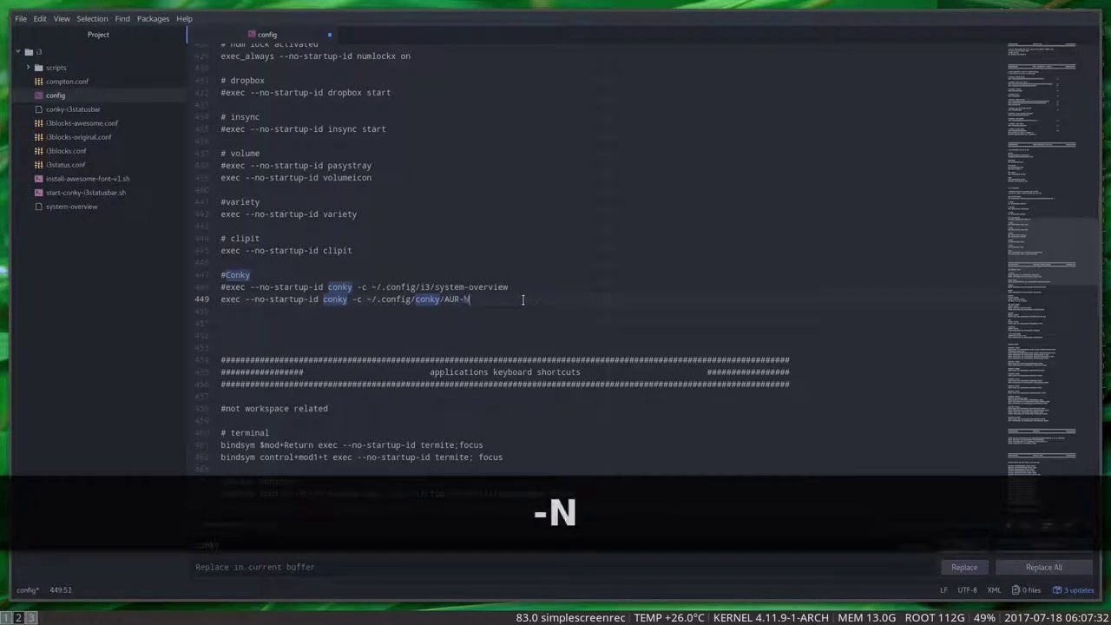
pyautogui.write('emesis')
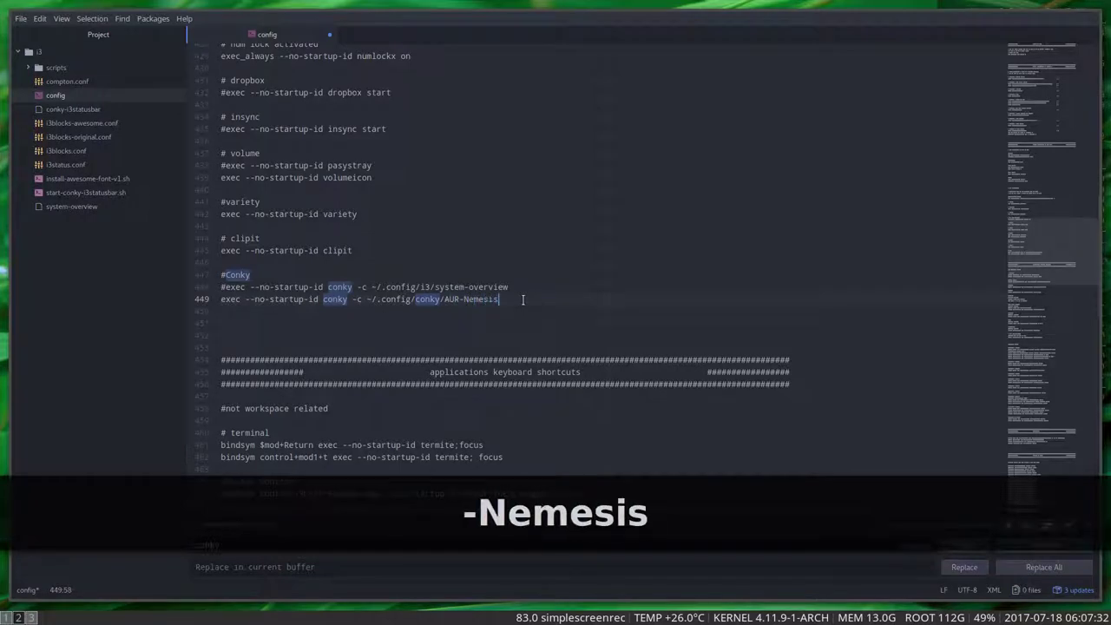
pyautogui.write('.conkyrc')
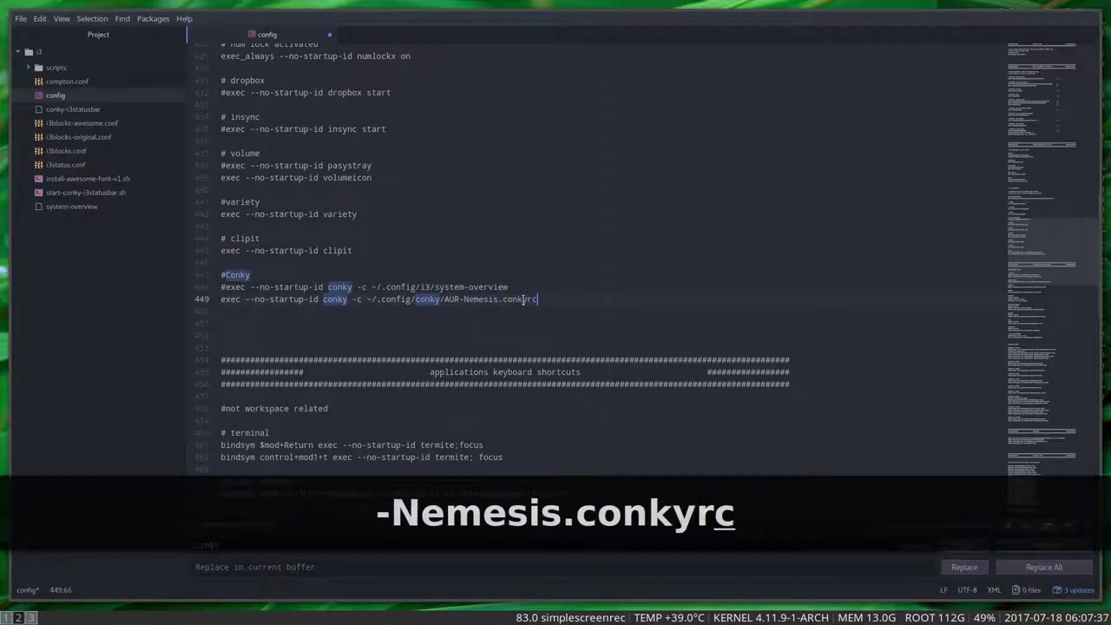
pyautogui.hotkey('ctrl', 's')
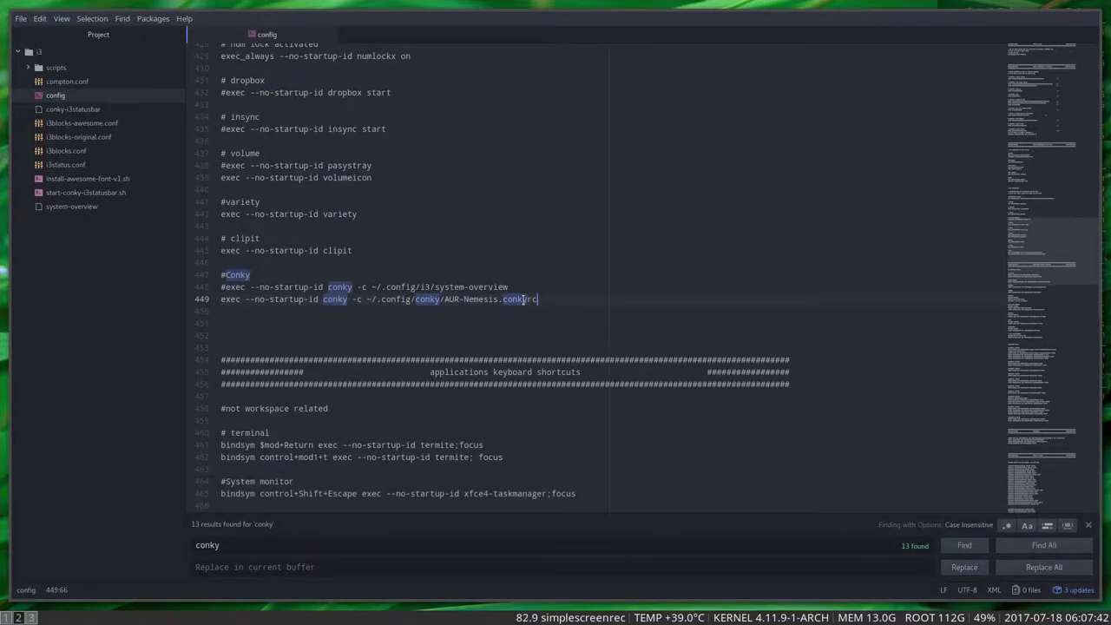
# Restart i3 with Super+Shift+R and switch to workspace 4
pyautogui.press('super+shift+r')
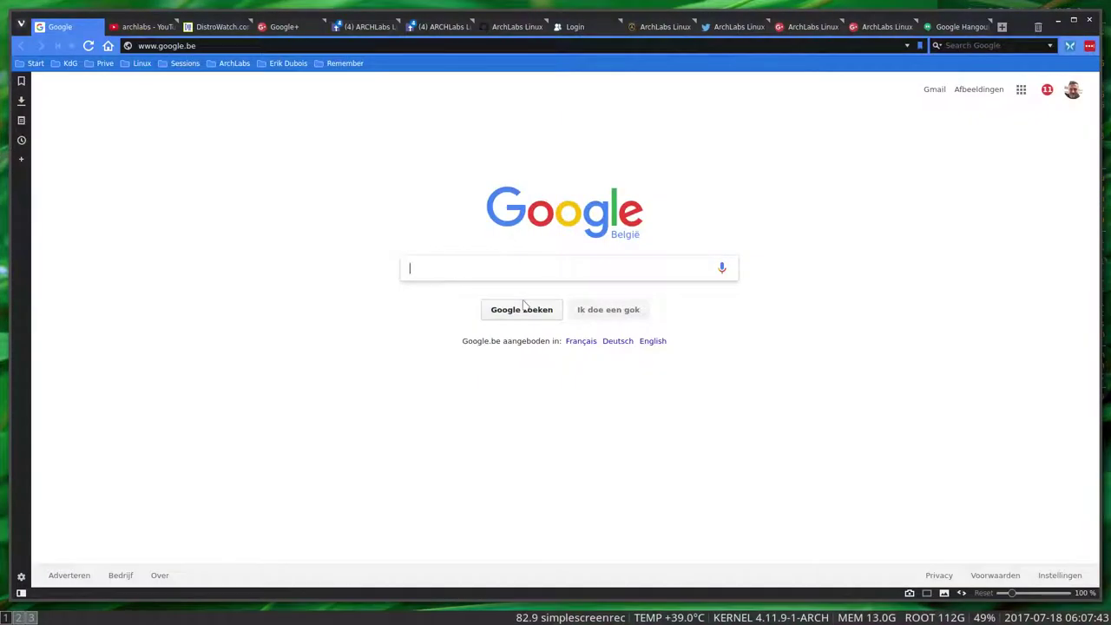
pyautogui.press('super+apostrophe')
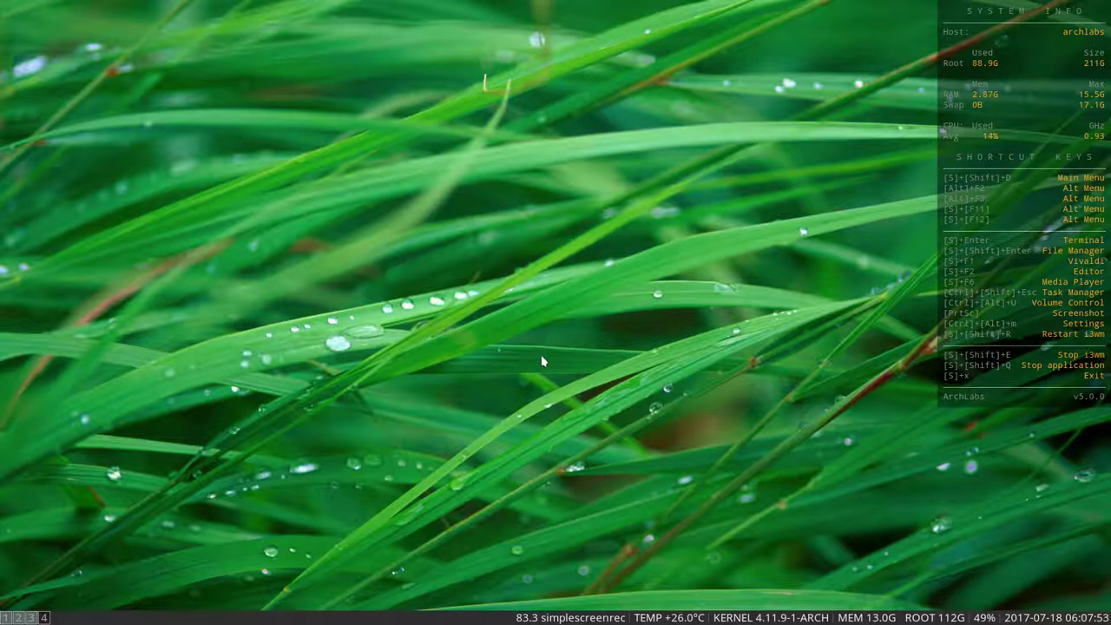
# Open a terminal and run 'killall conky', correcting the initial 'killal' typo
pyautogui.press('super+Return')
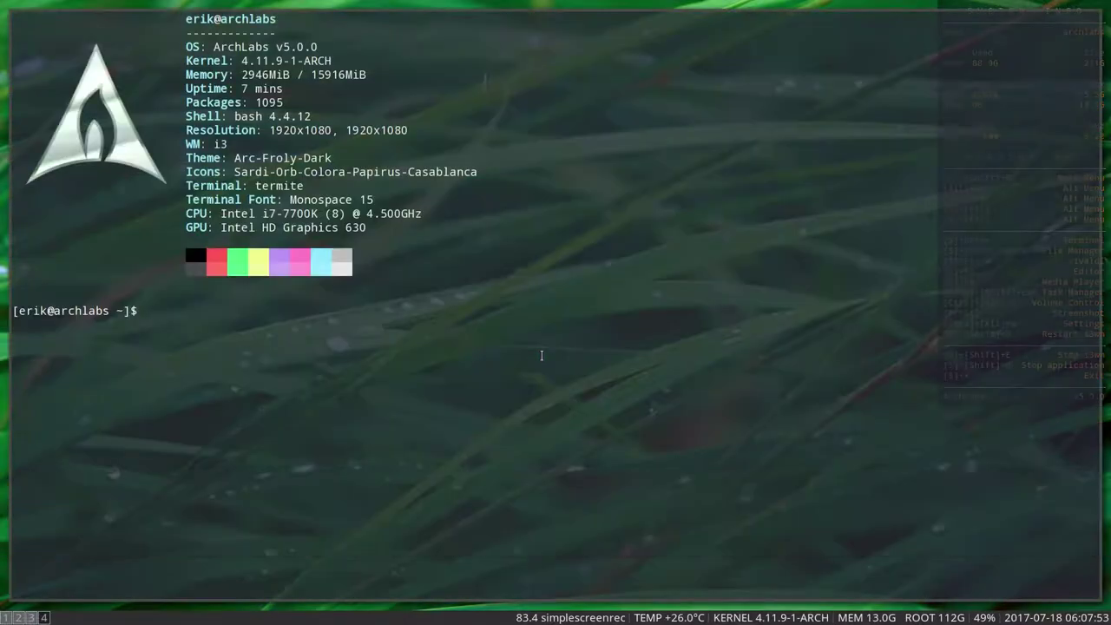
pyautogui.write('killa')
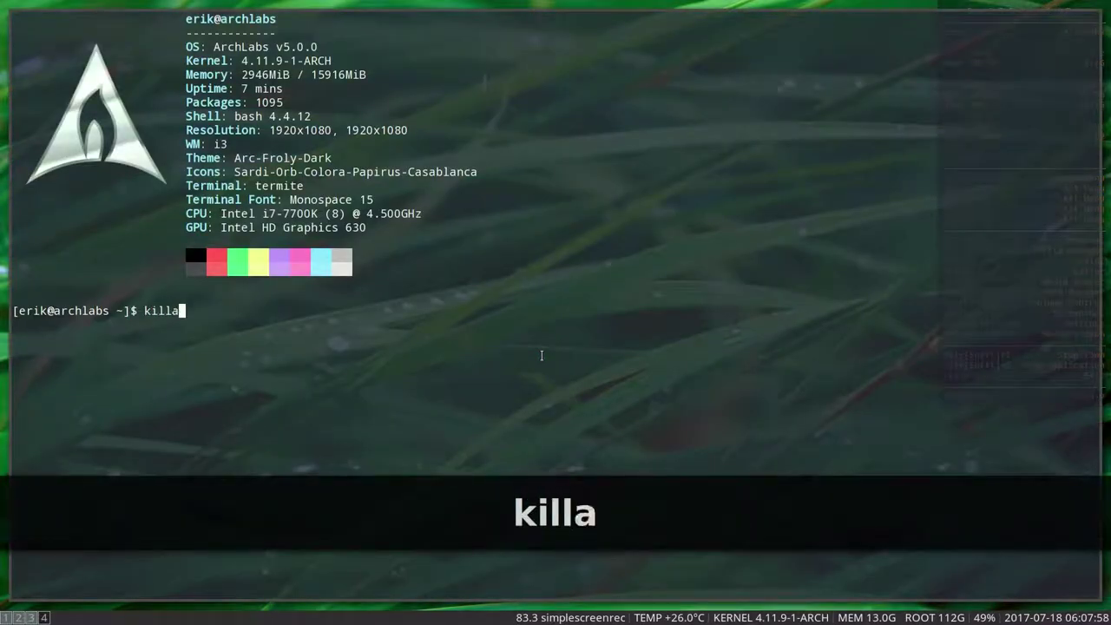
pyautogui.write('l conky')
pyautogui.press('Return')
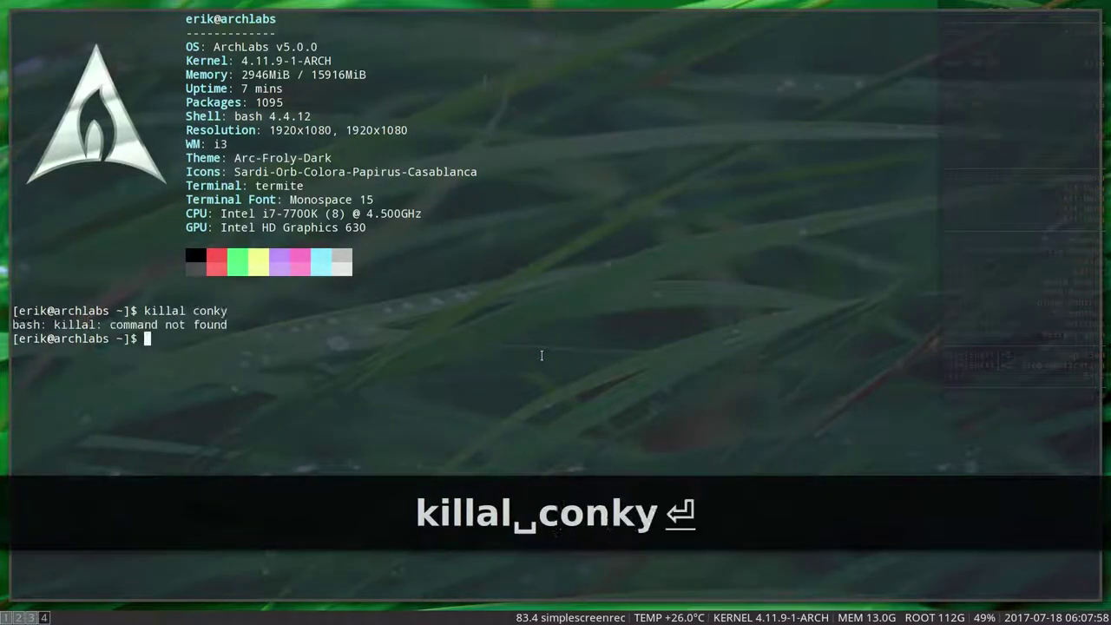
pyautogui.press('Up')
pyautogui.press('Left')
pyautogui.press('Left')
pyautogui.press('Left')
pyautogui.press('Left')
pyautogui.press('Left')
pyautogui.press('Left')
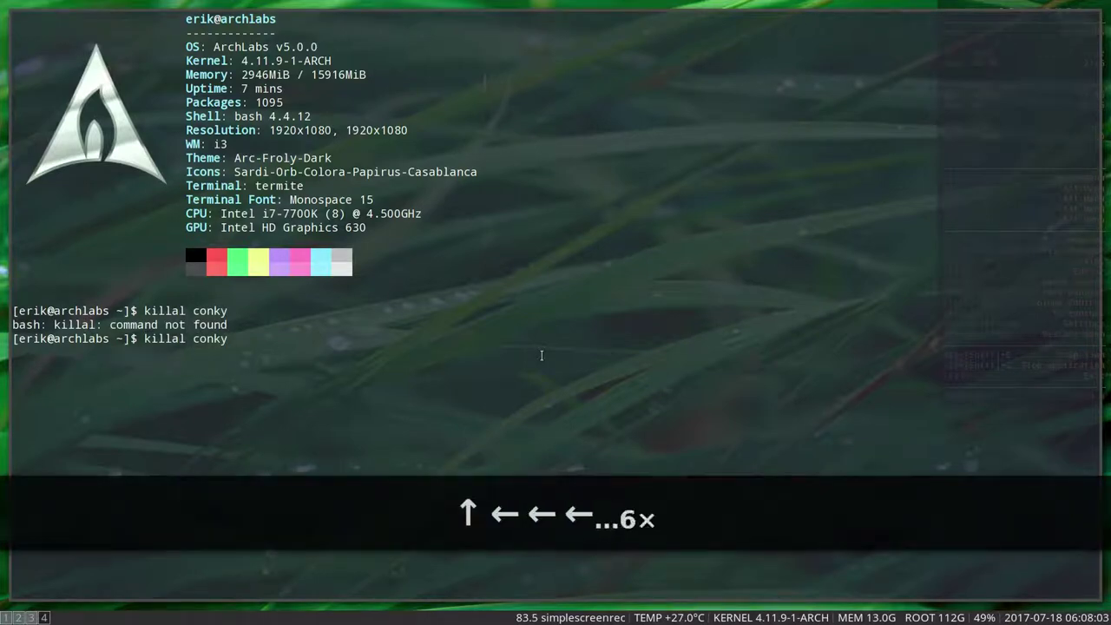
pyautogui.write('l')
pyautogui.press('Return')
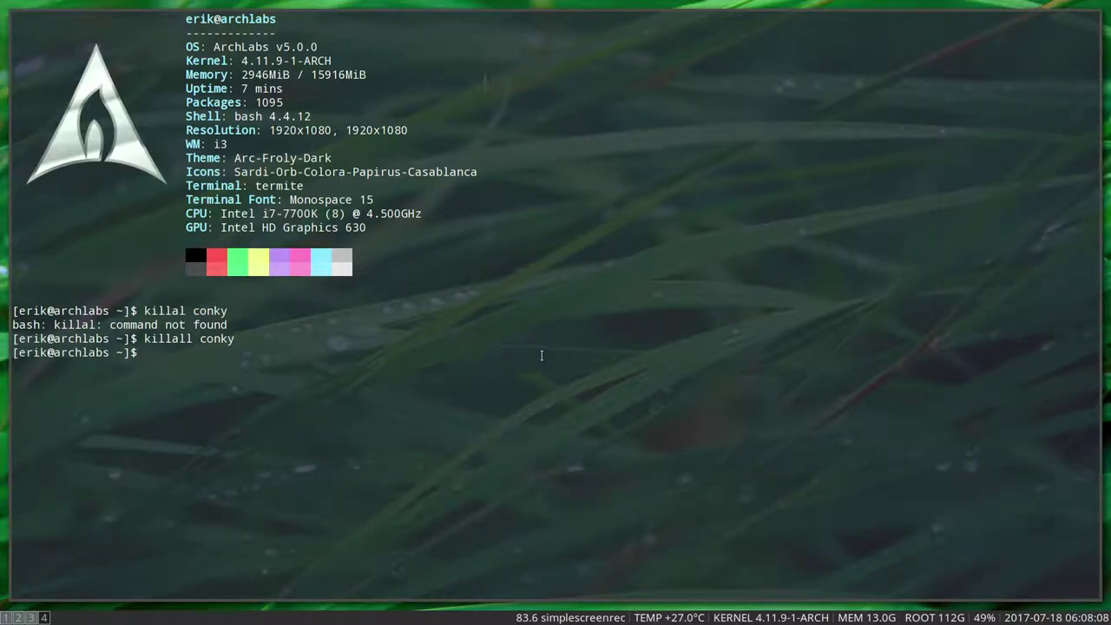
# Run 'conky' as a test, then rerun 'killall conky' from history to stop it
pyautogui.write('conkyu')
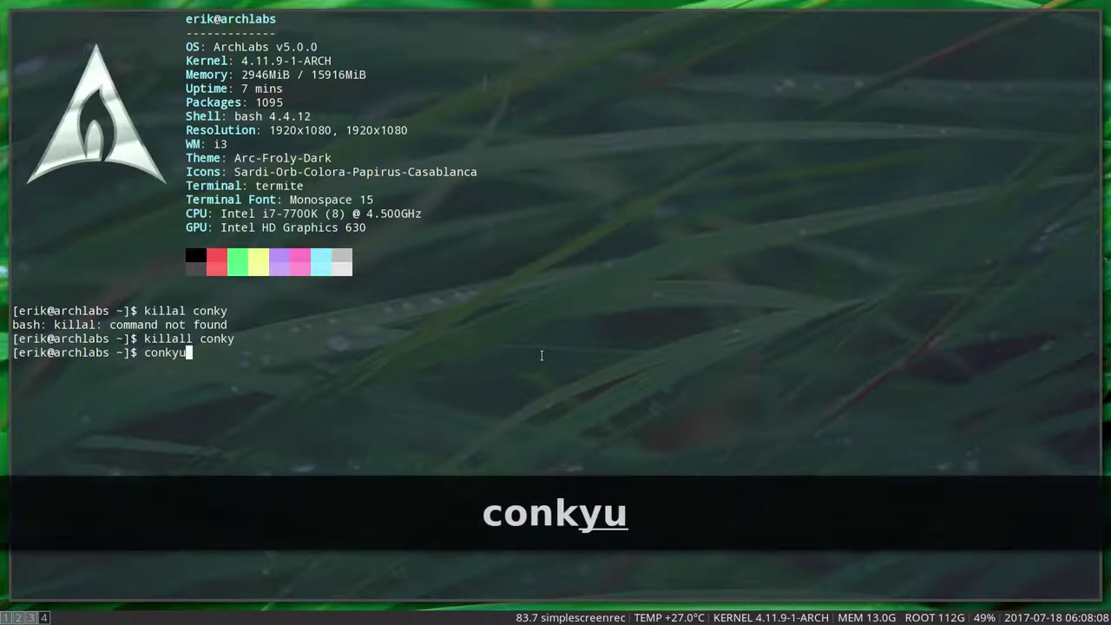
pyautogui.press('BackSpace')
pyautogui.press('Return')
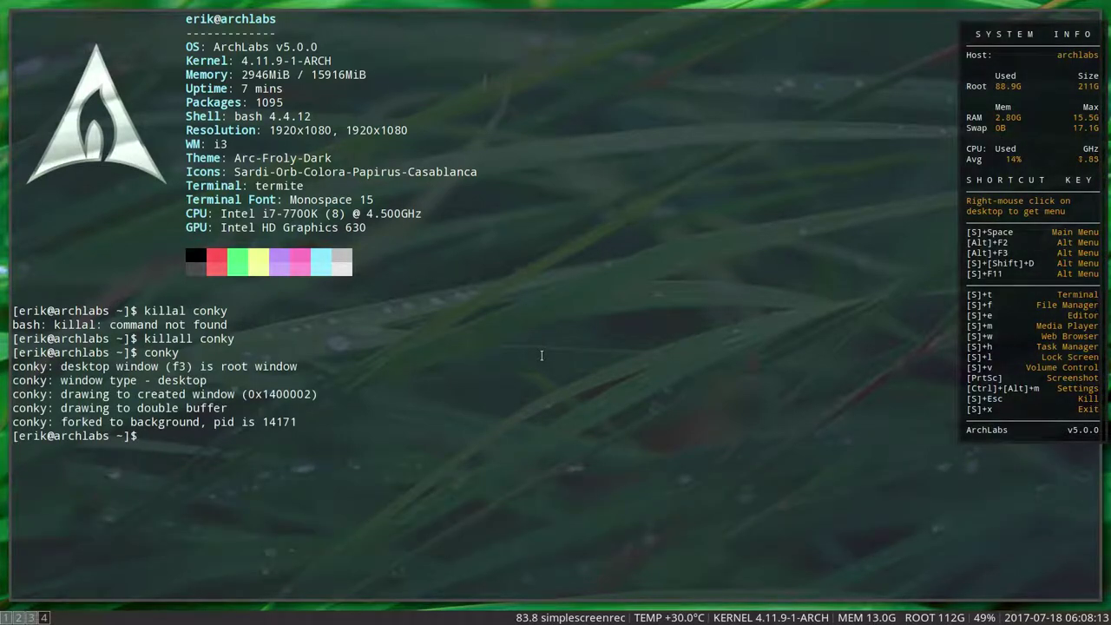
pyautogui.press('Up')
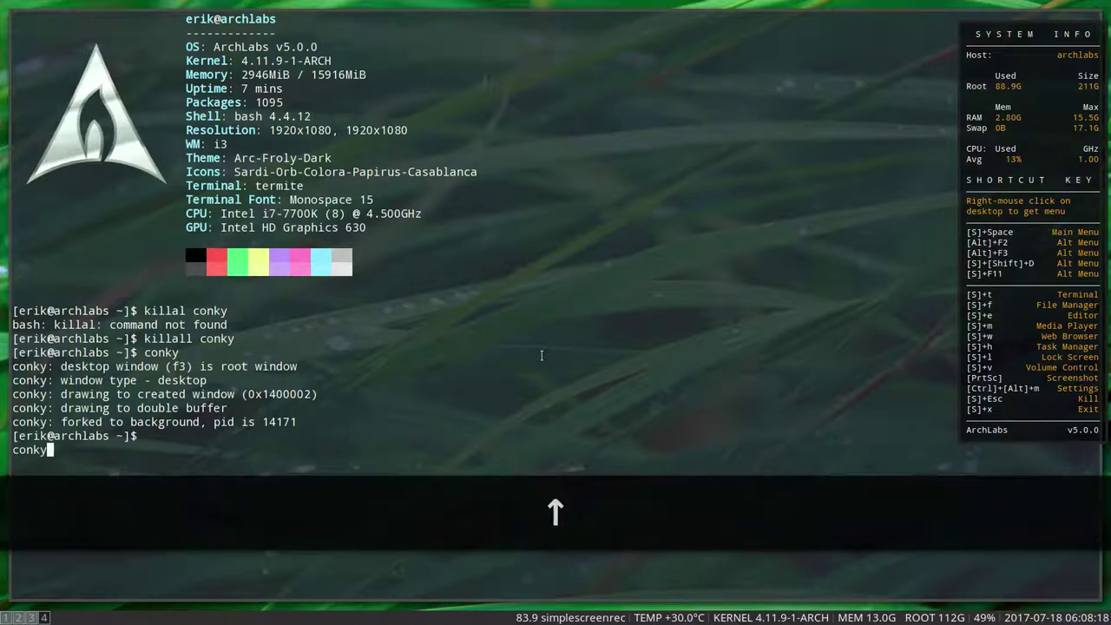
pyautogui.hotkey('ctrl', 'c')
pyautogui.press('Up')
pyautogui.press('Up')
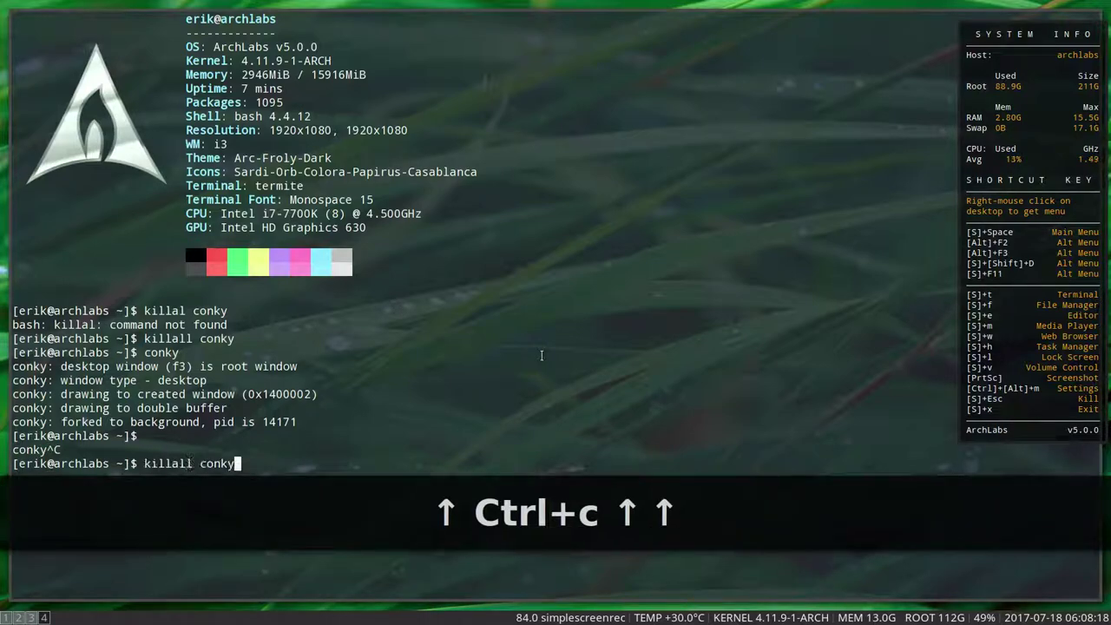
pyautogui.press('Return')
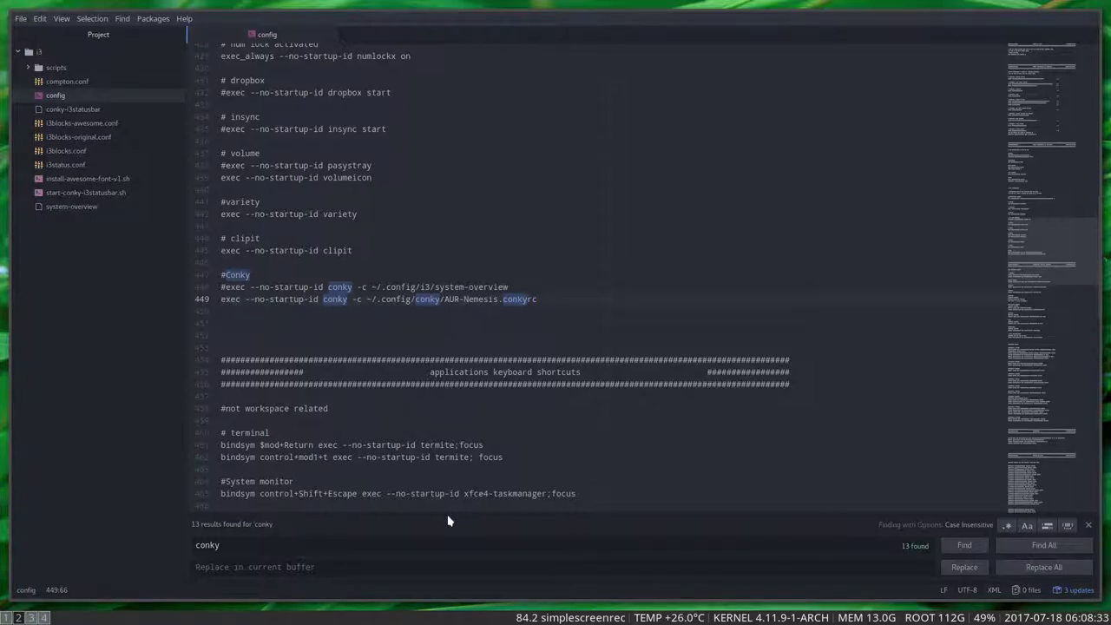
# Move from workspace 3 to workspace 4, where the terminal that stopped conky sits
pyautogui.click(30, 617)
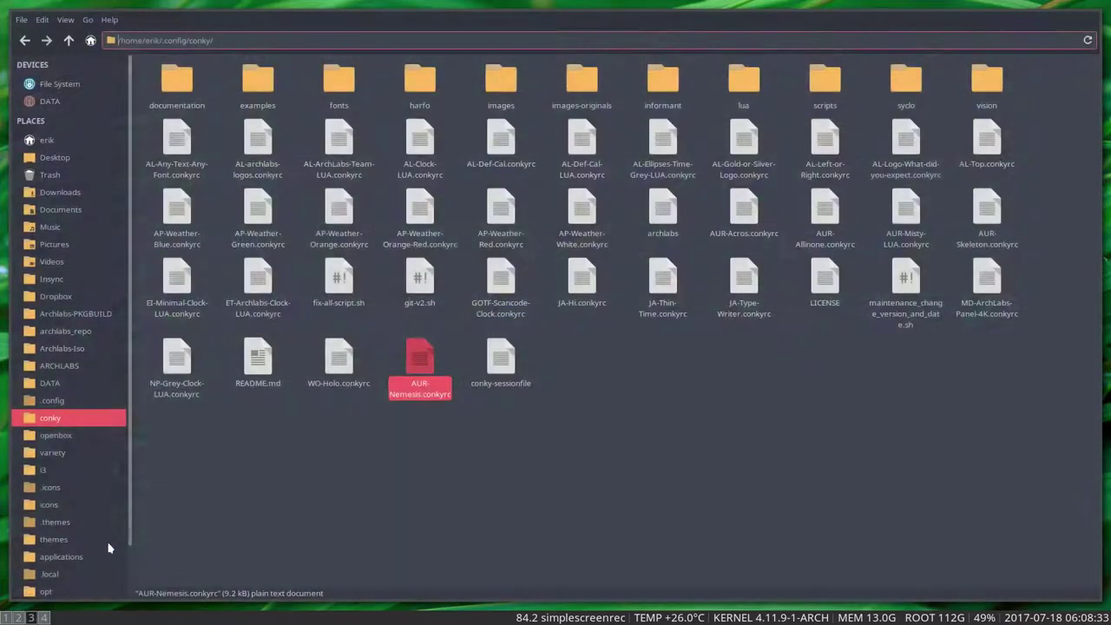
pyautogui.click(44, 618)
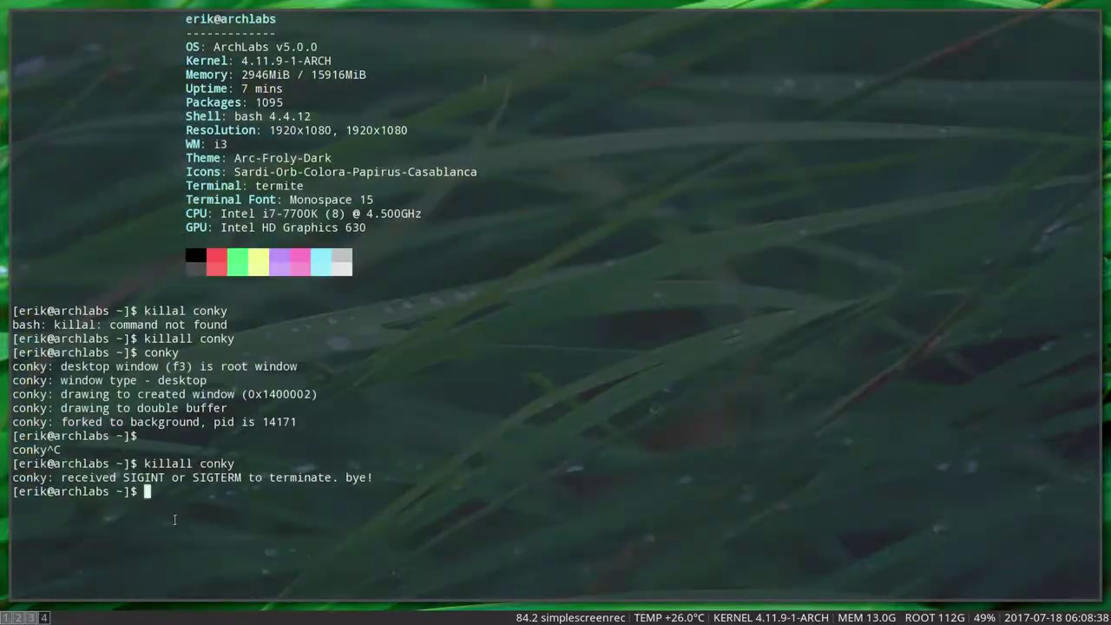
pyautogui.press('super+shift+q')
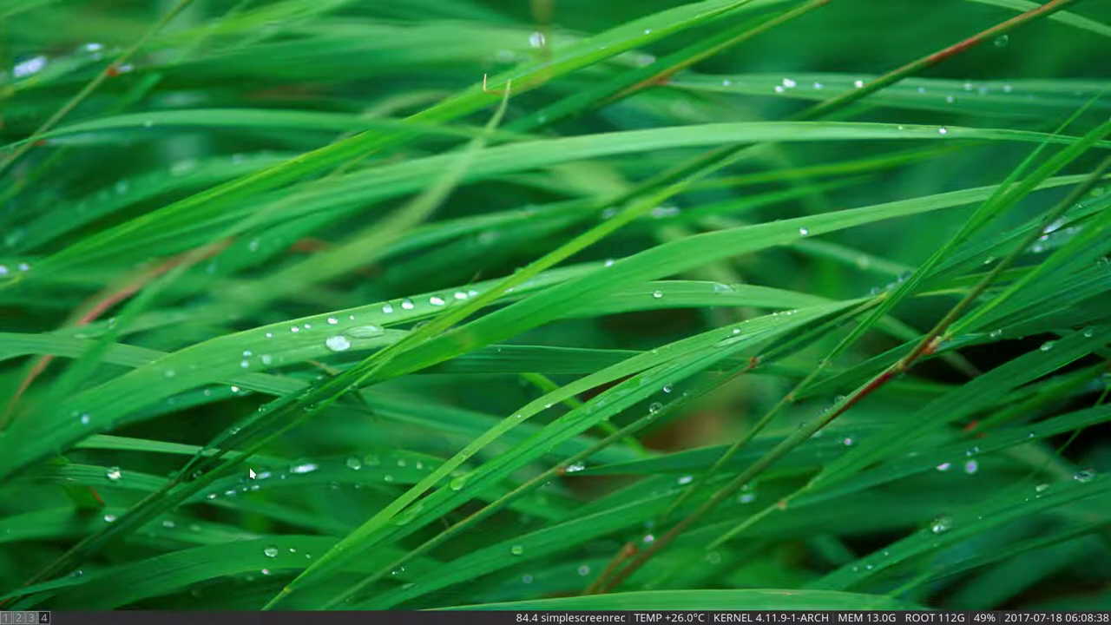
pyautogui.press('super+1')
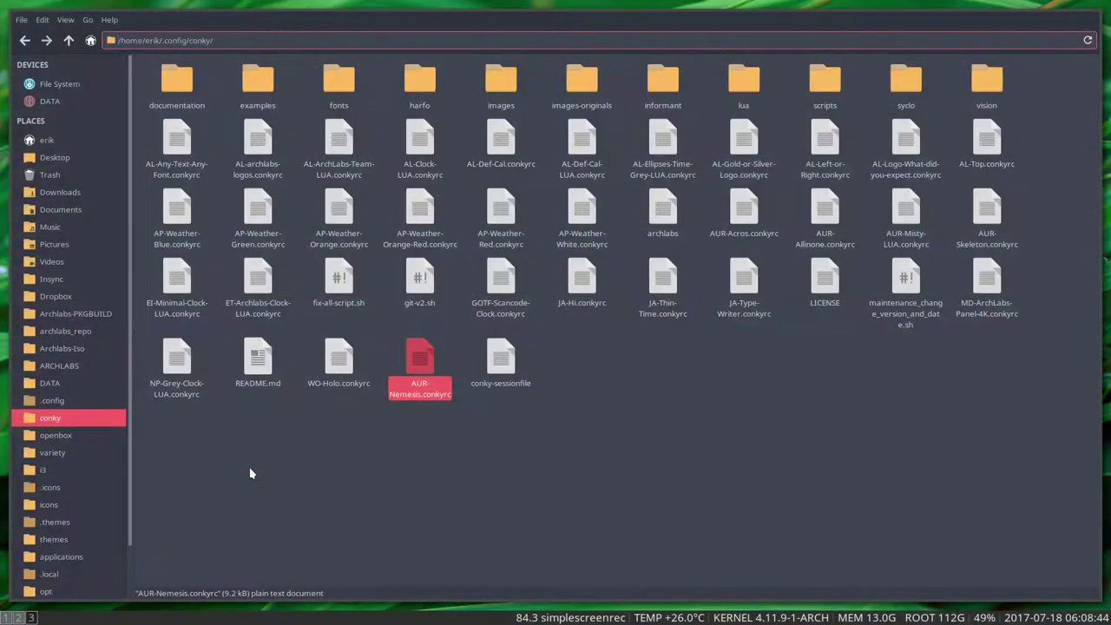
pyautogui.press('super+apostrophe')
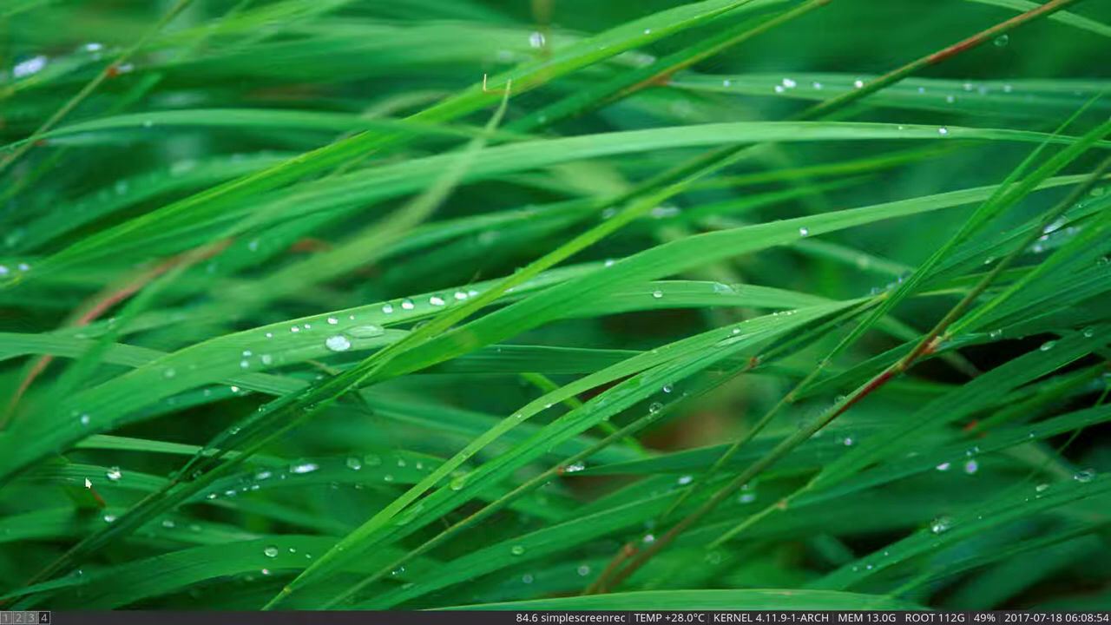
# Copy the conky command from line 449 of the i3 config and go to the empty workspace
pyautogui.click(18, 617)
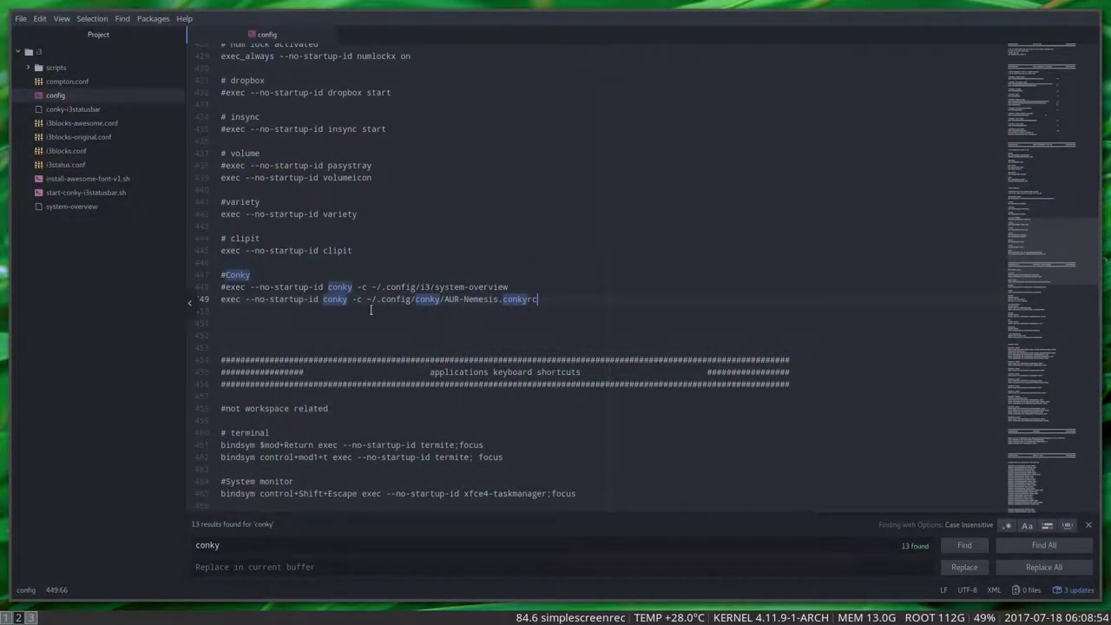
pyautogui.moveTo(324, 298); pyautogui.dragTo(548, 298)
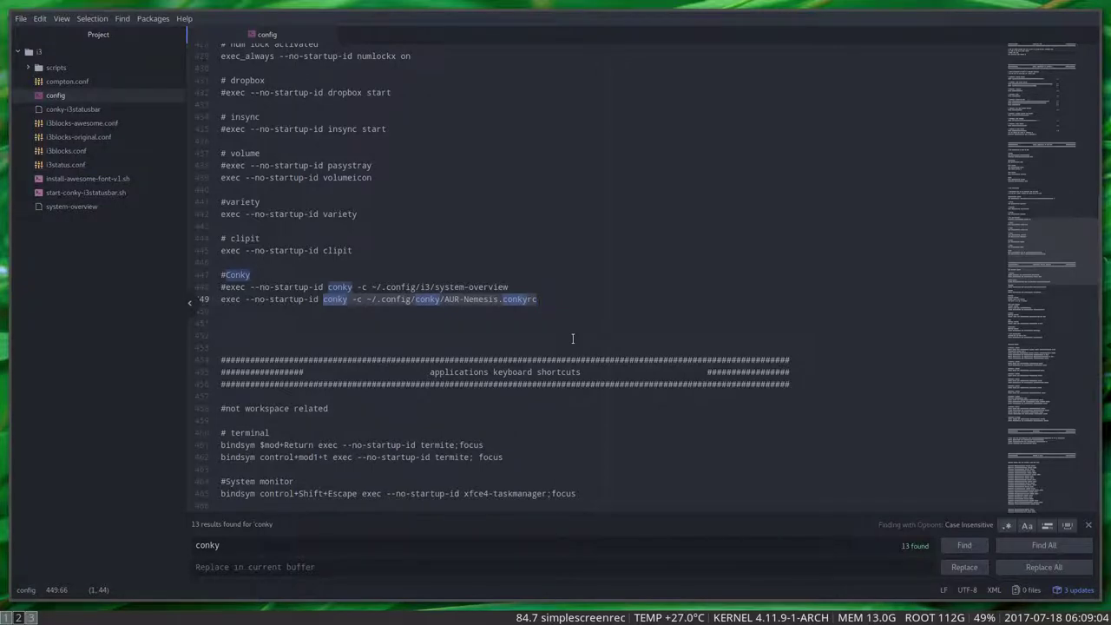
pyautogui.hotkey('ctrl', 'c')
pyautogui.press('super+apostrophe')
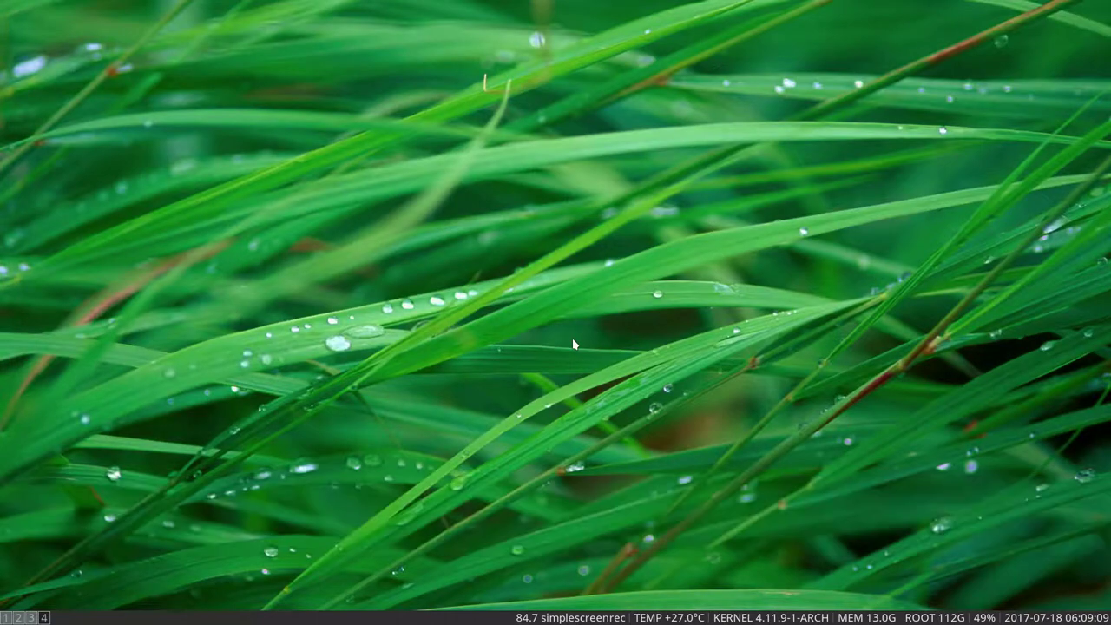
# In a new terminal, paste and run conky with ~/.config/conky/AUR-Nemesis.conkyrc
pyautogui.press('super+Return')
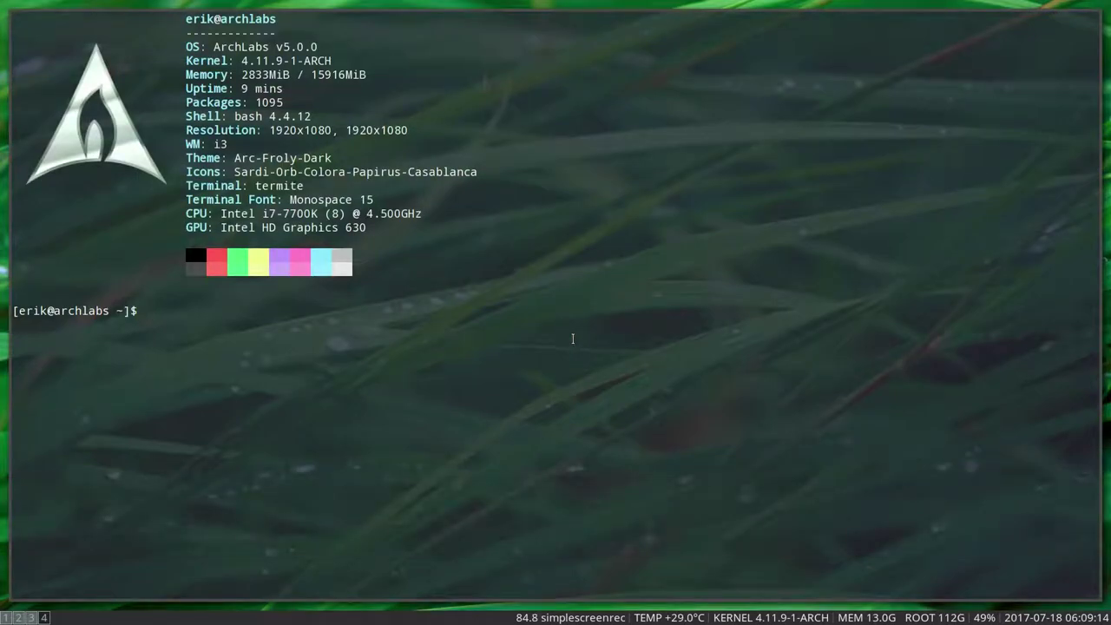
pyautogui.hotkey('ctrl', 'shift', 'v')
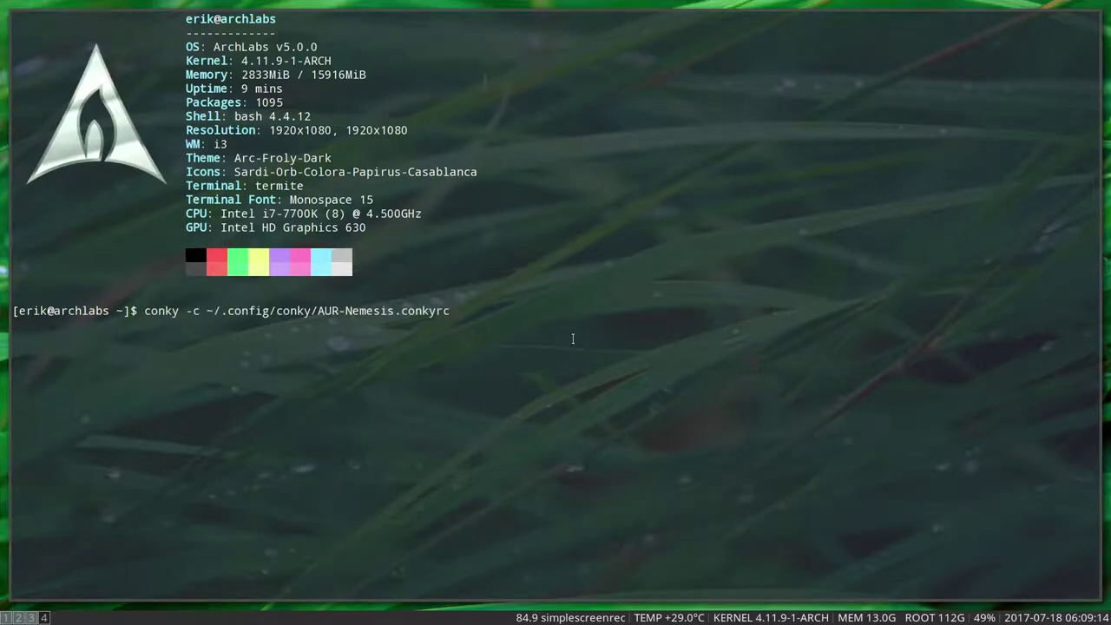
pyautogui.press('Return')
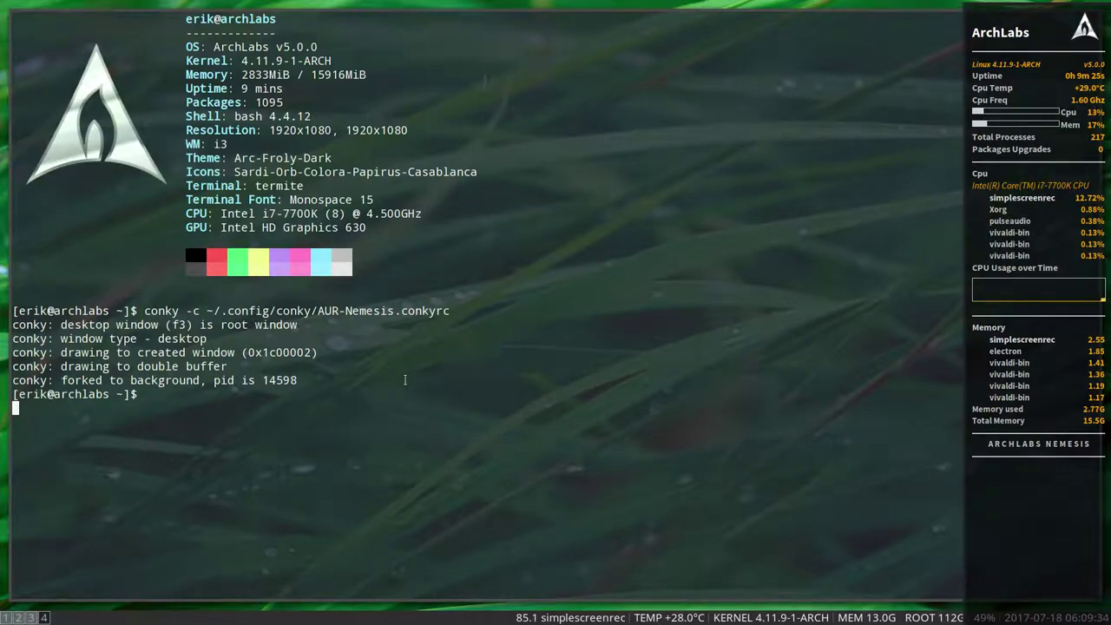
pyautogui.moveTo(141, 309); pyautogui.dragTo(483, 304)
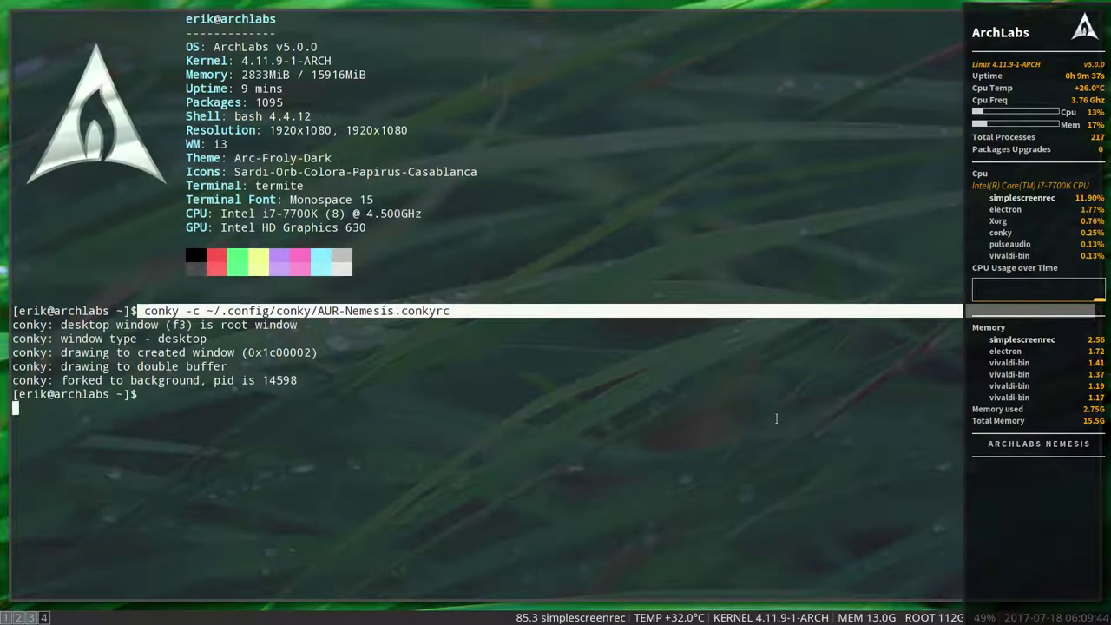
# In the file manager's conky folder, copy AUR-Nemesis.conkyrc
pyautogui.click(18, 618)
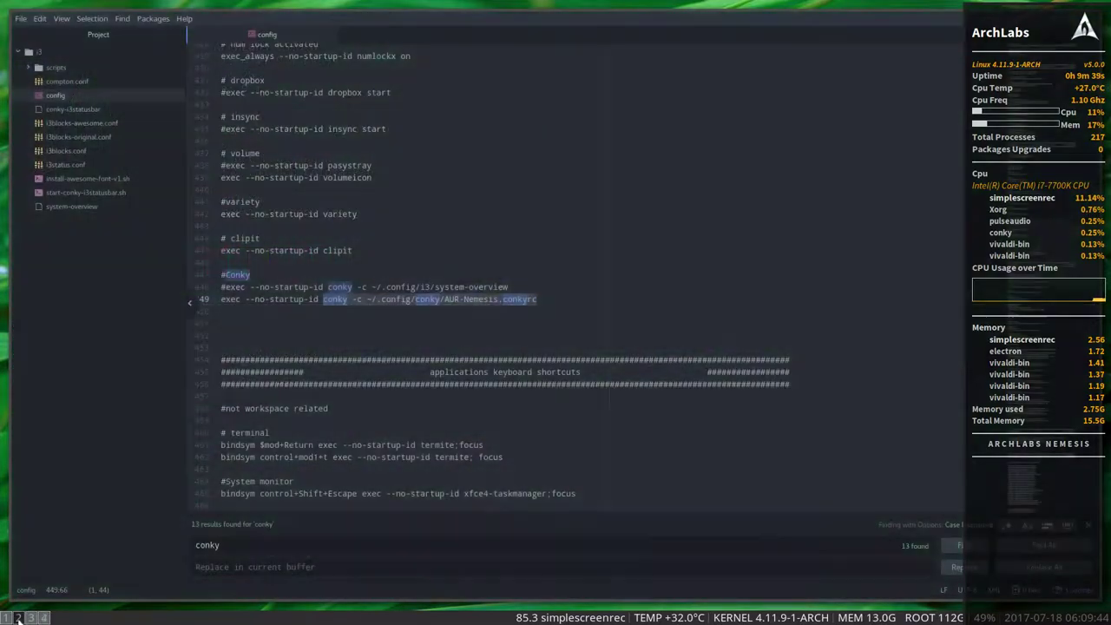
pyautogui.click(31, 617)
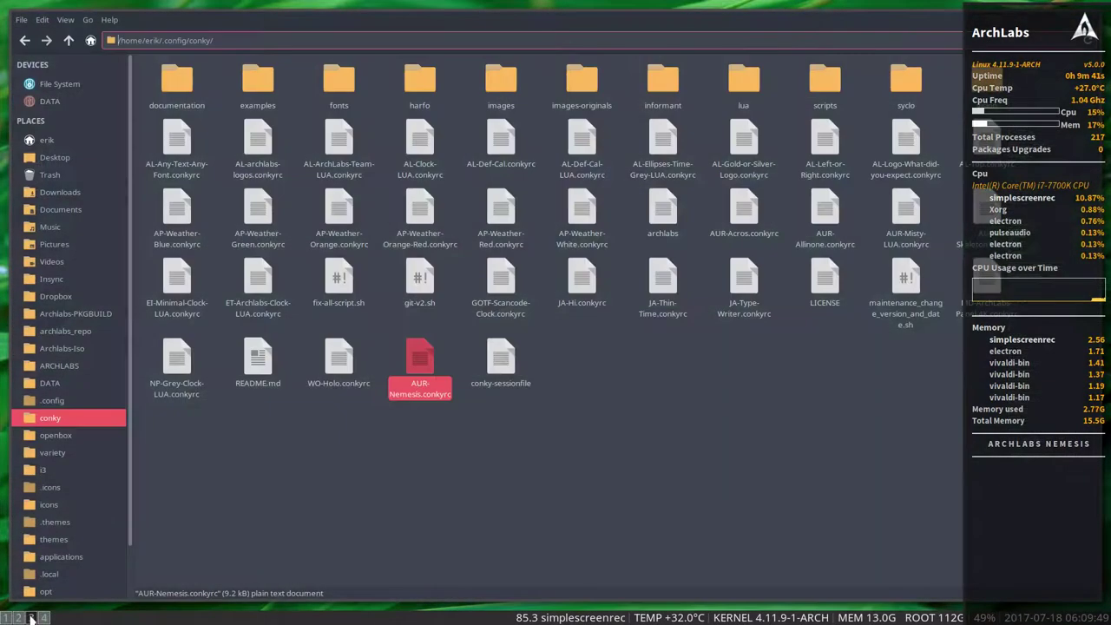
pyautogui.click(17, 618)
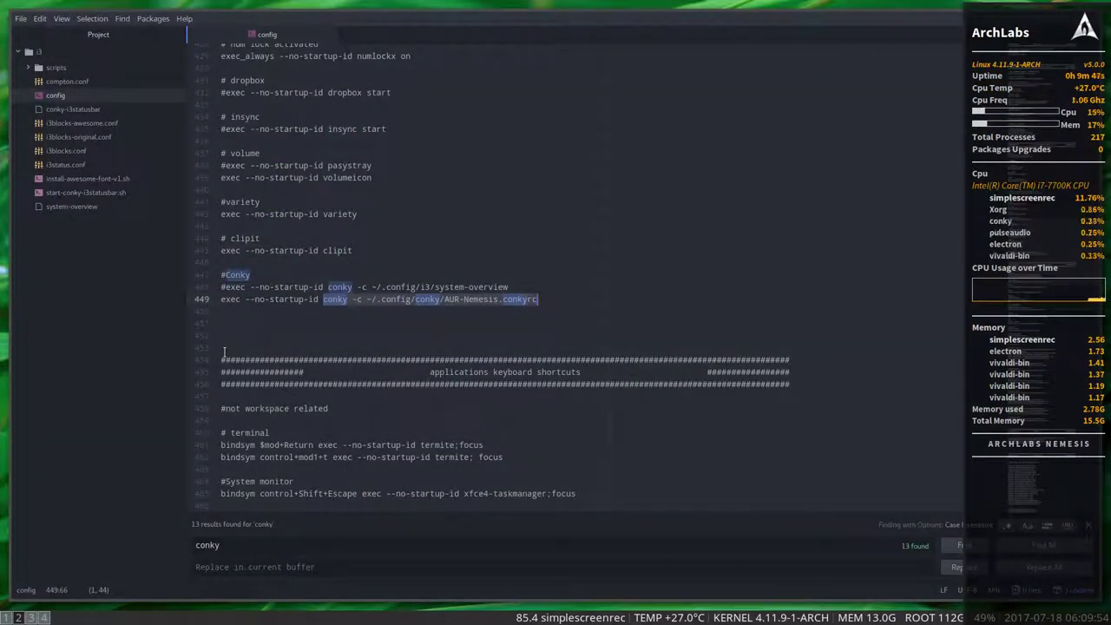
pyautogui.click(31, 617)
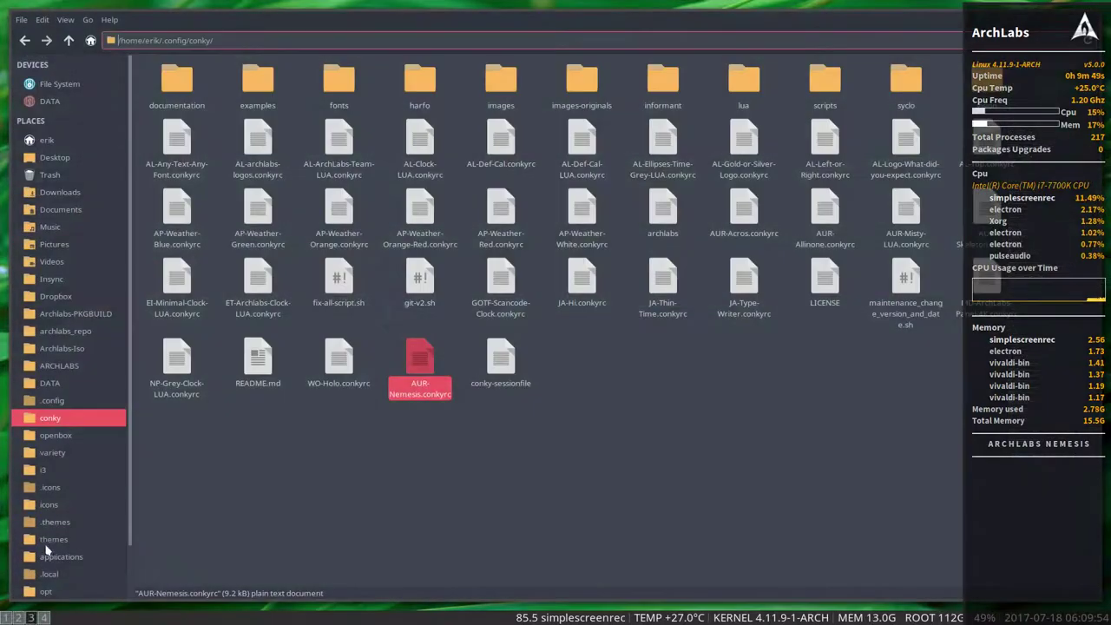
pyautogui.click(418, 368)
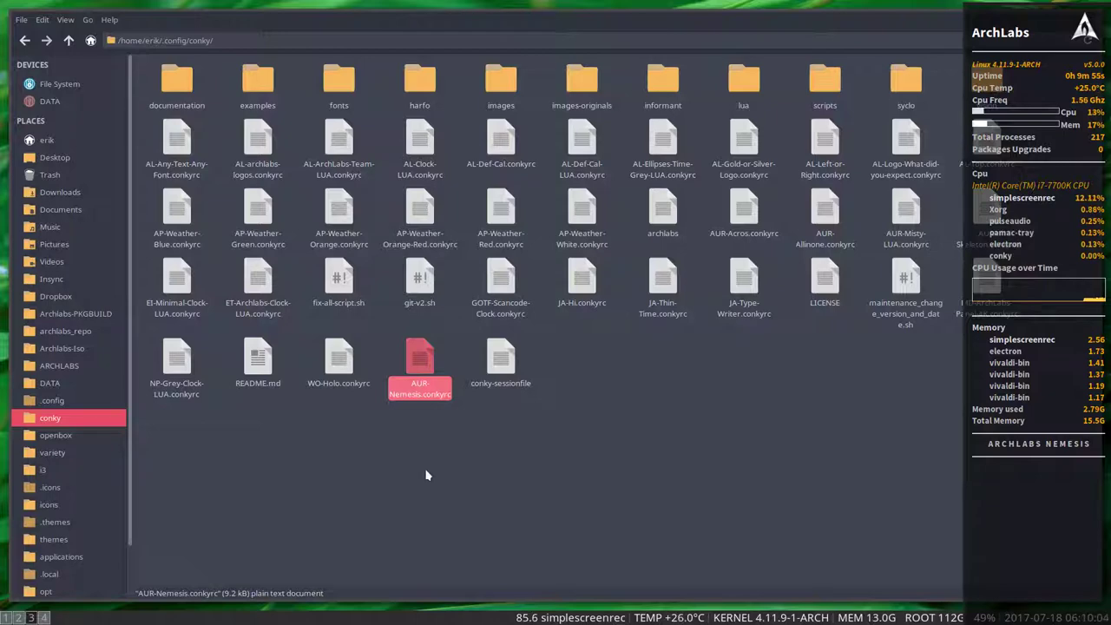
pyautogui.rightClick(421, 371)
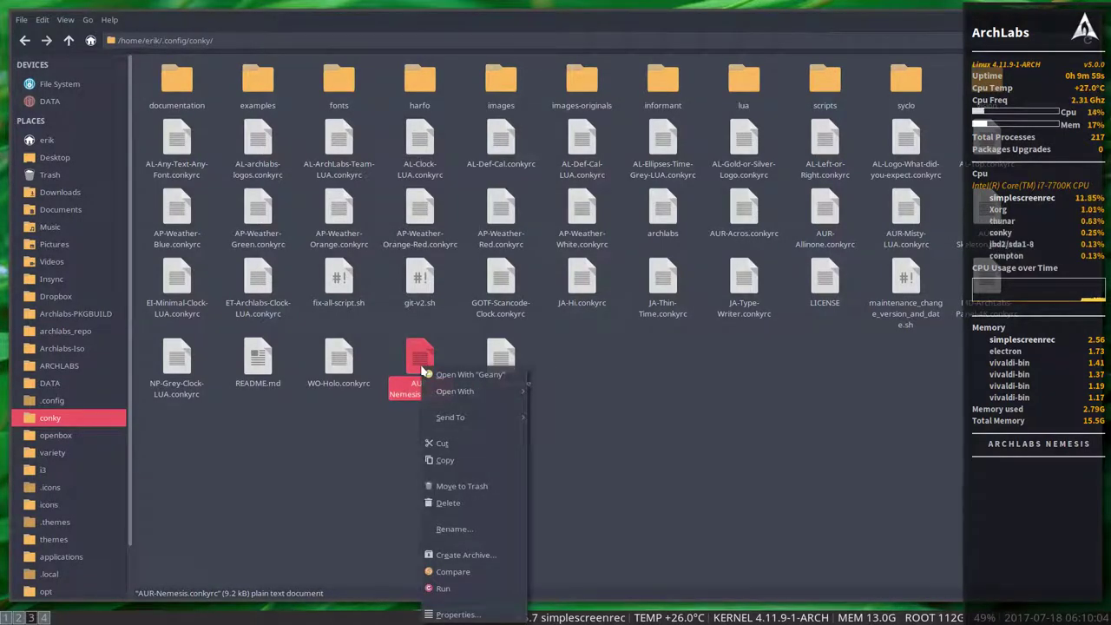
pyautogui.click(460, 465)
# Paste AUR-Nemesis.conkyrc into the ~/.config/i3 folder and check the pasted file
pyautogui.click(52, 470)
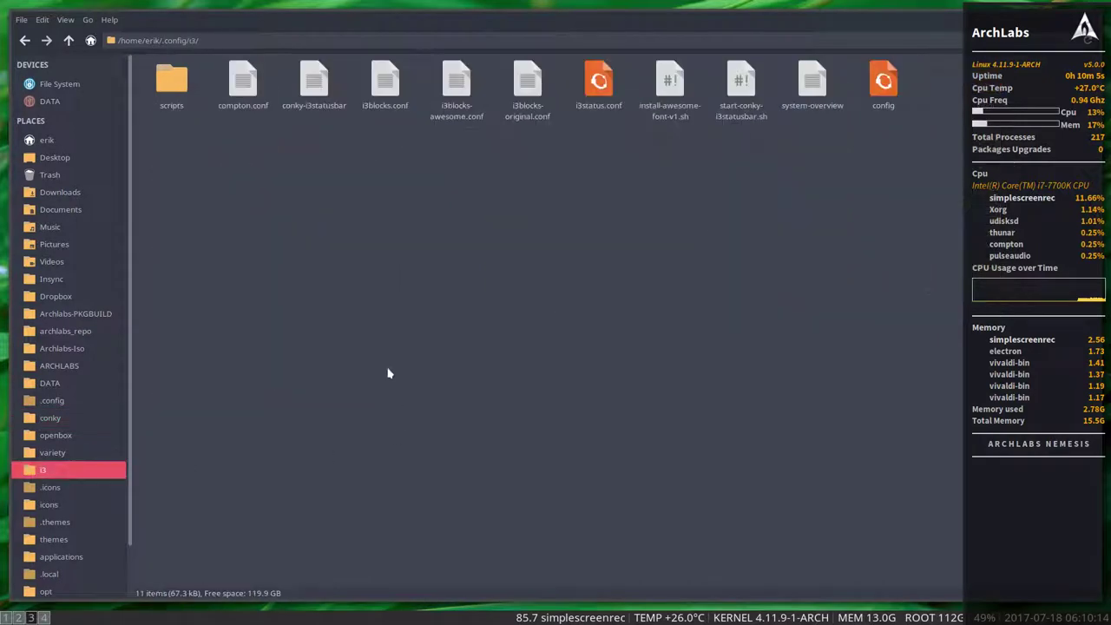
pyautogui.rightClick(316, 300)
pyautogui.click(365, 351)
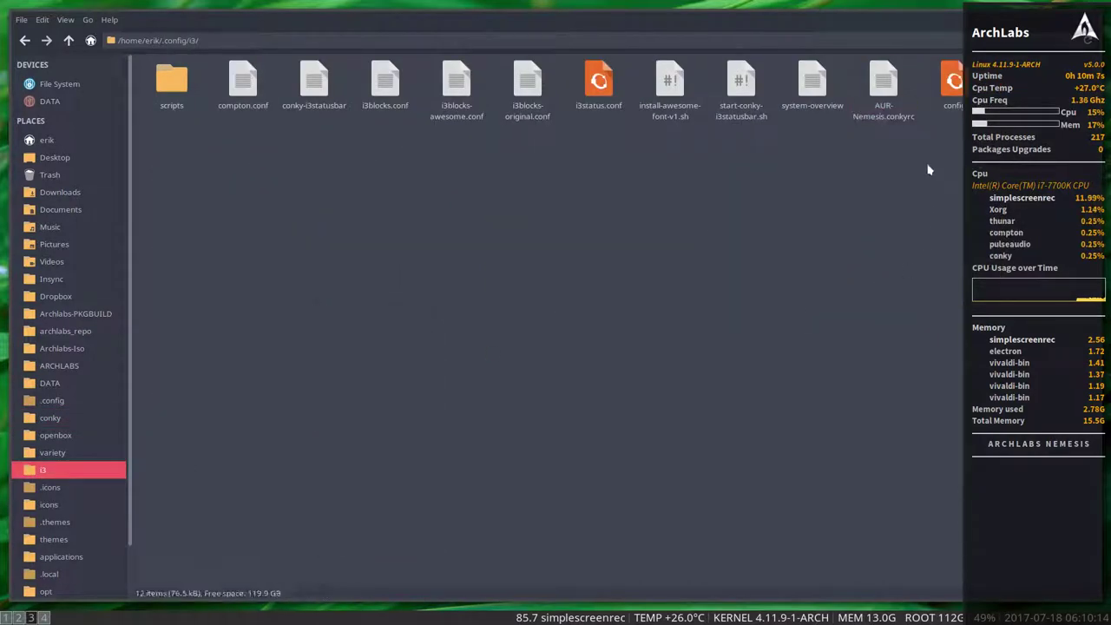
pyautogui.click(883, 85)
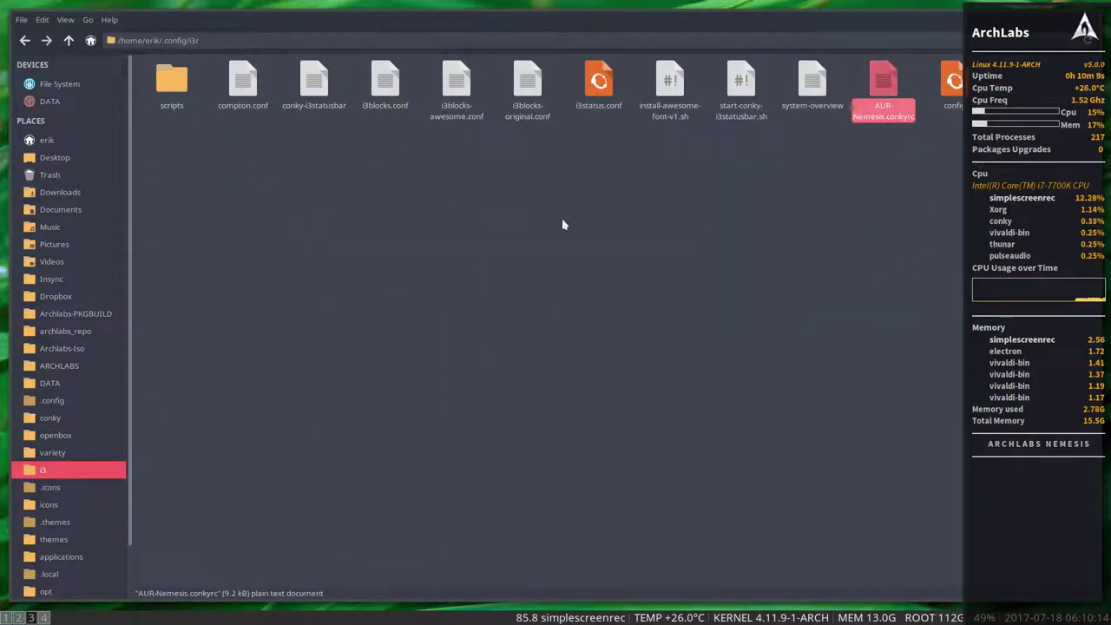
pyautogui.moveTo(163, 40); pyautogui.dragTo(199, 39)
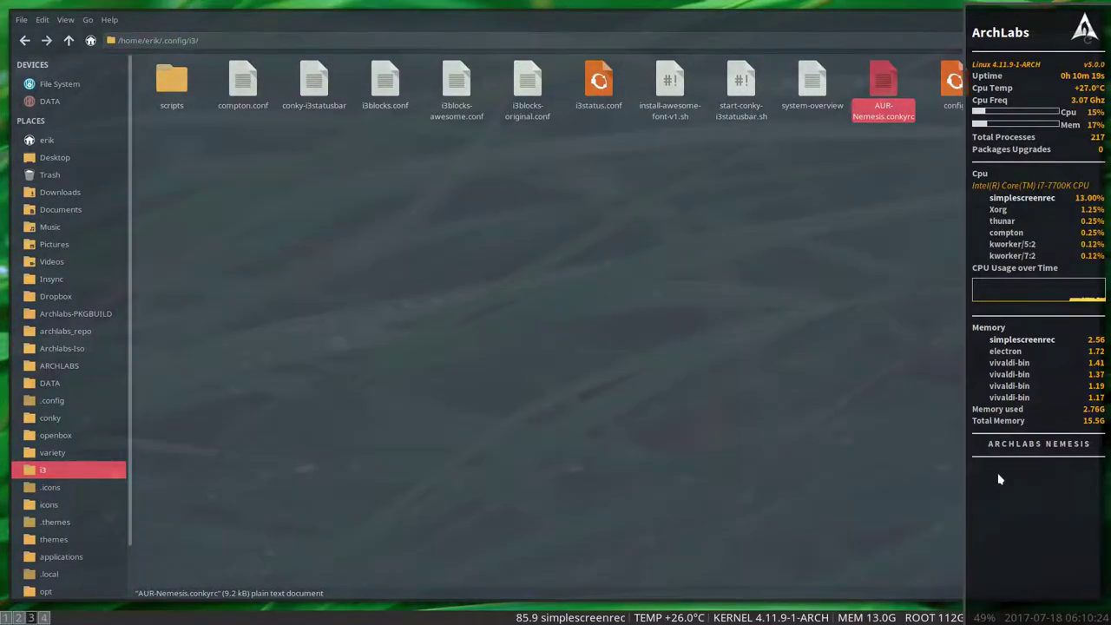
pyautogui.click(911, 211)
# Change line 449's conky path from ~/.config/conky to ~/.config/i3 and save the config
pyautogui.click(885, 95)
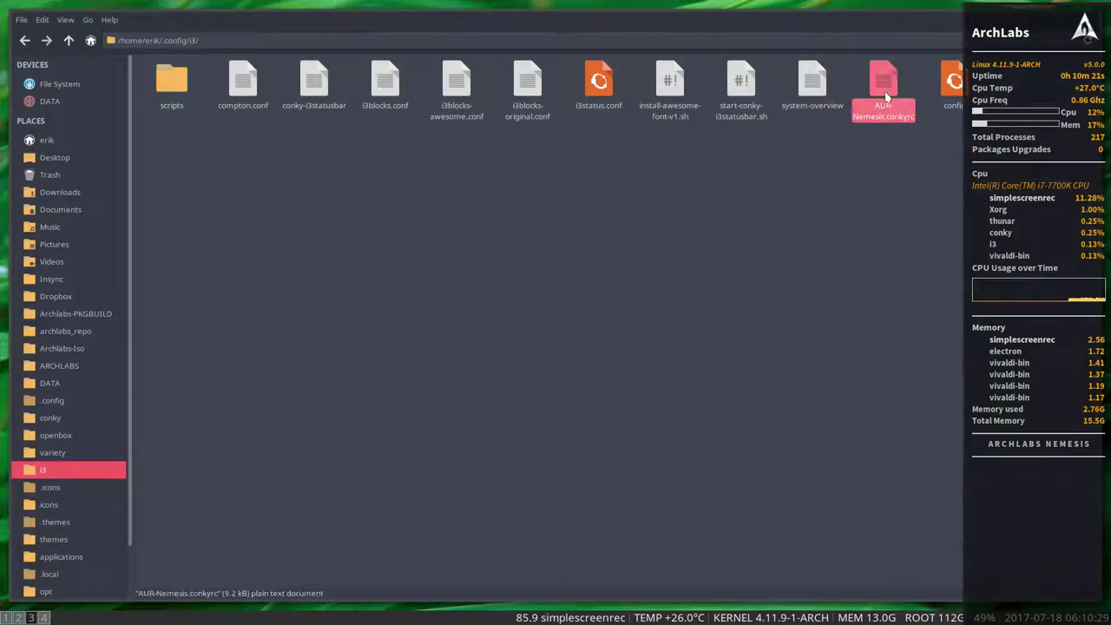
pyautogui.click(17, 617)
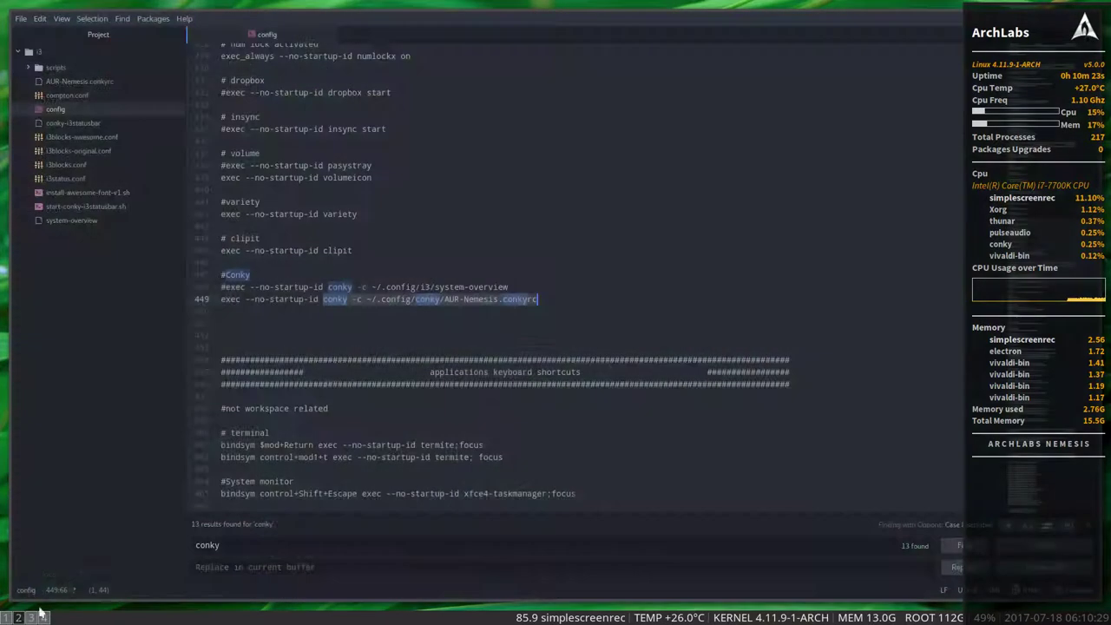
pyautogui.click(387, 304)
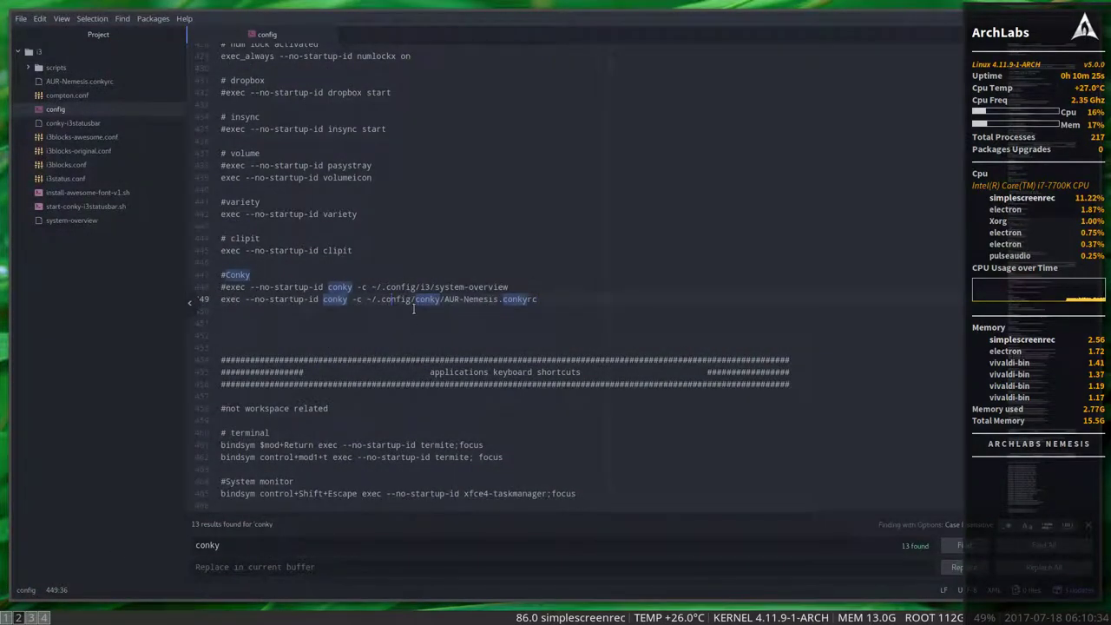
pyautogui.doubleClick(427, 300)
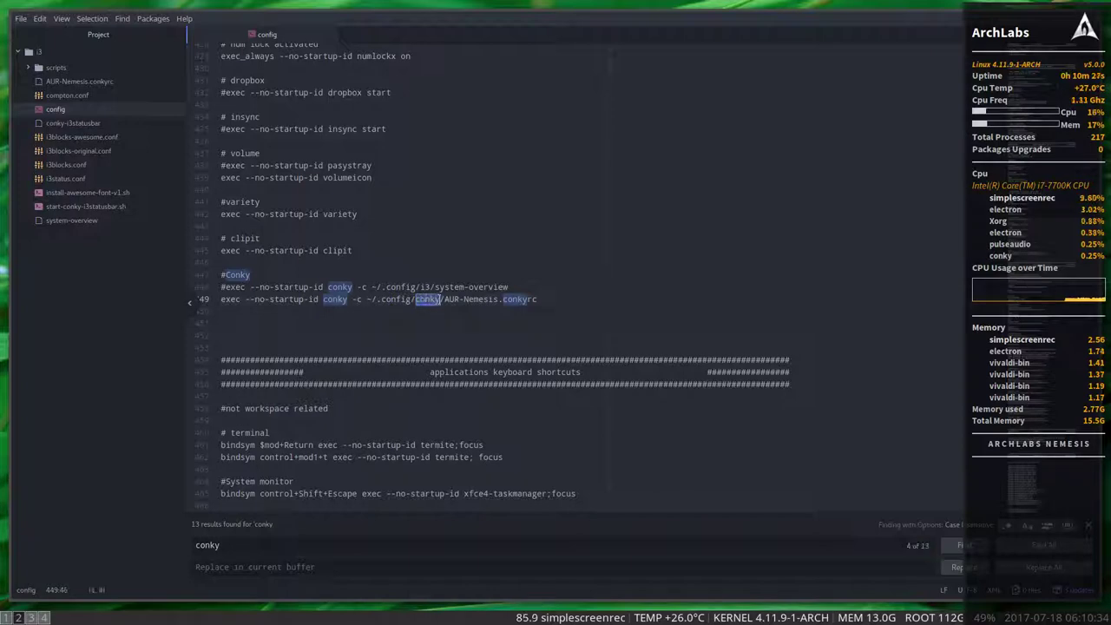
pyautogui.write('i3')
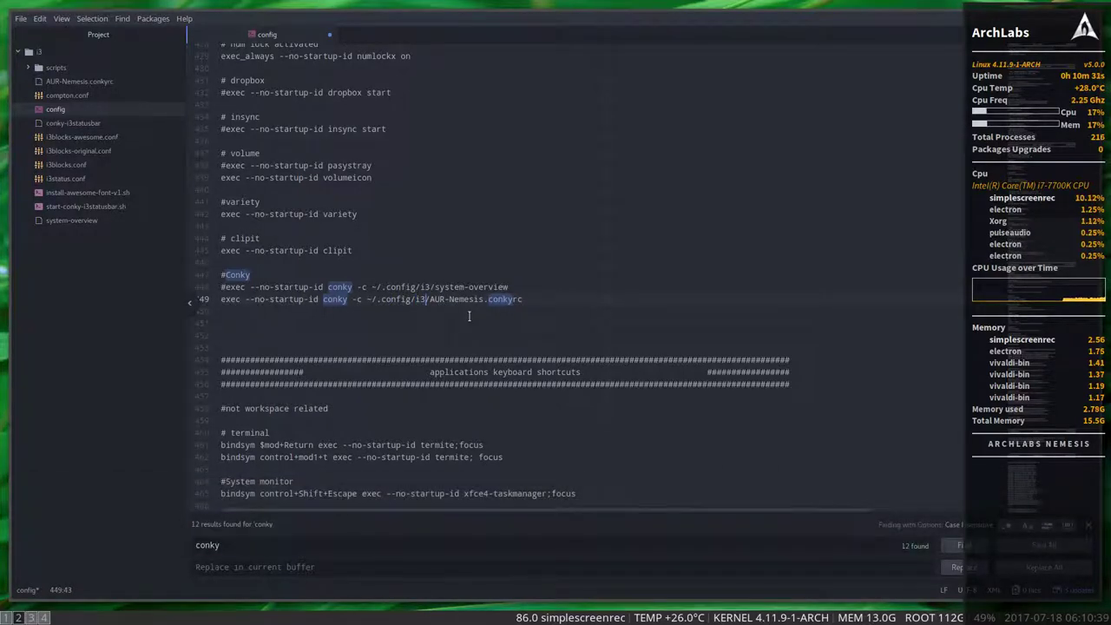
pyautogui.hotkey('ctrl', 's')
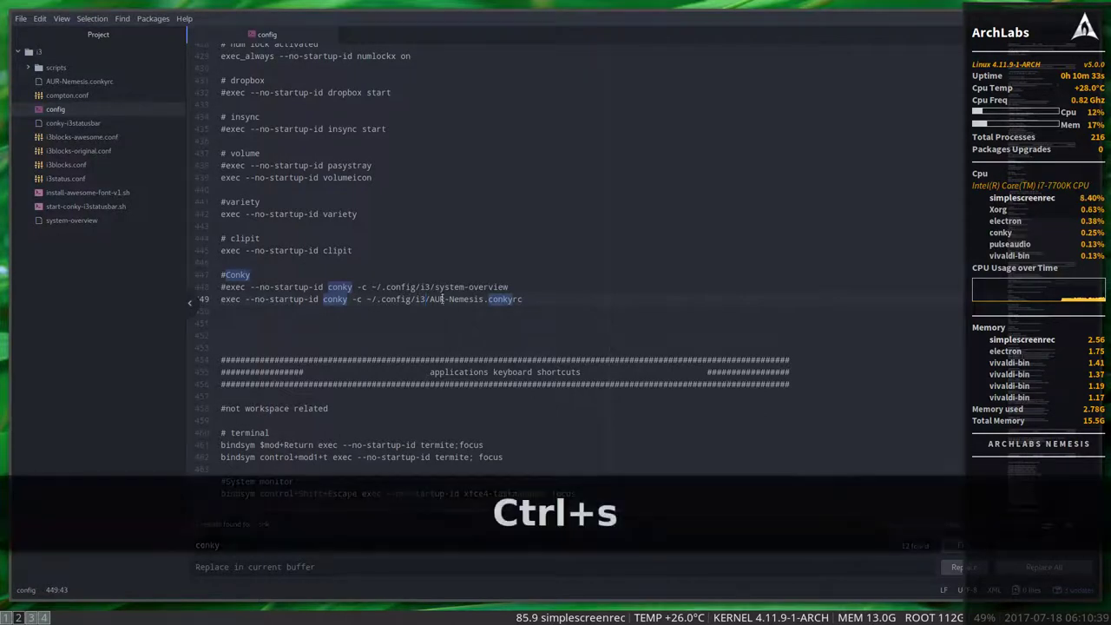
pyautogui.moveTo(518, 285); pyautogui.dragTo(217, 294)
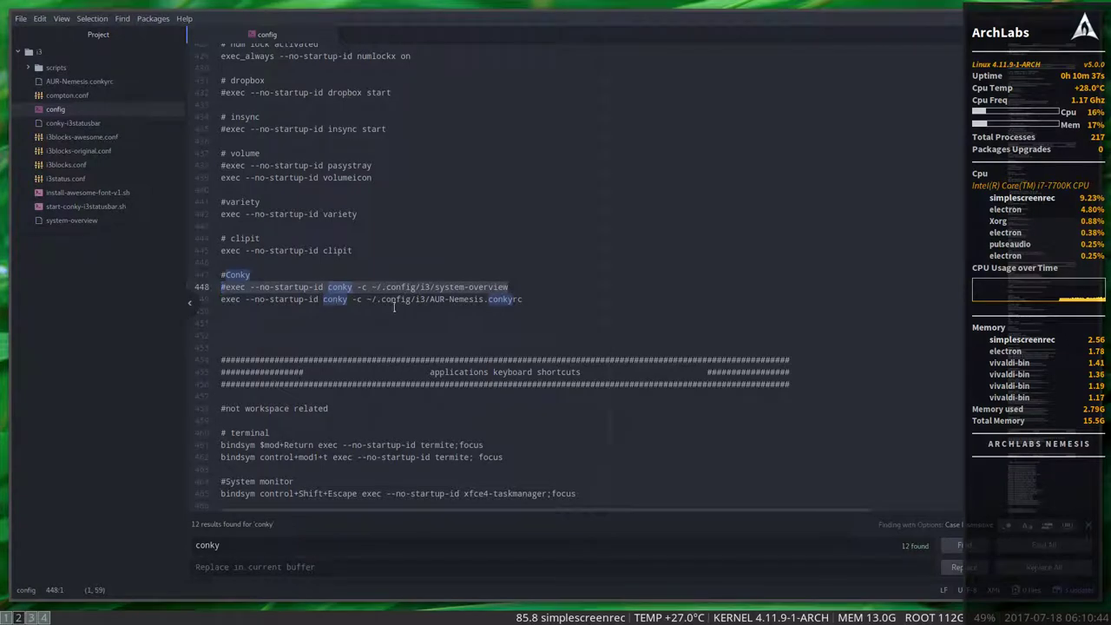
pyautogui.click(539, 299)
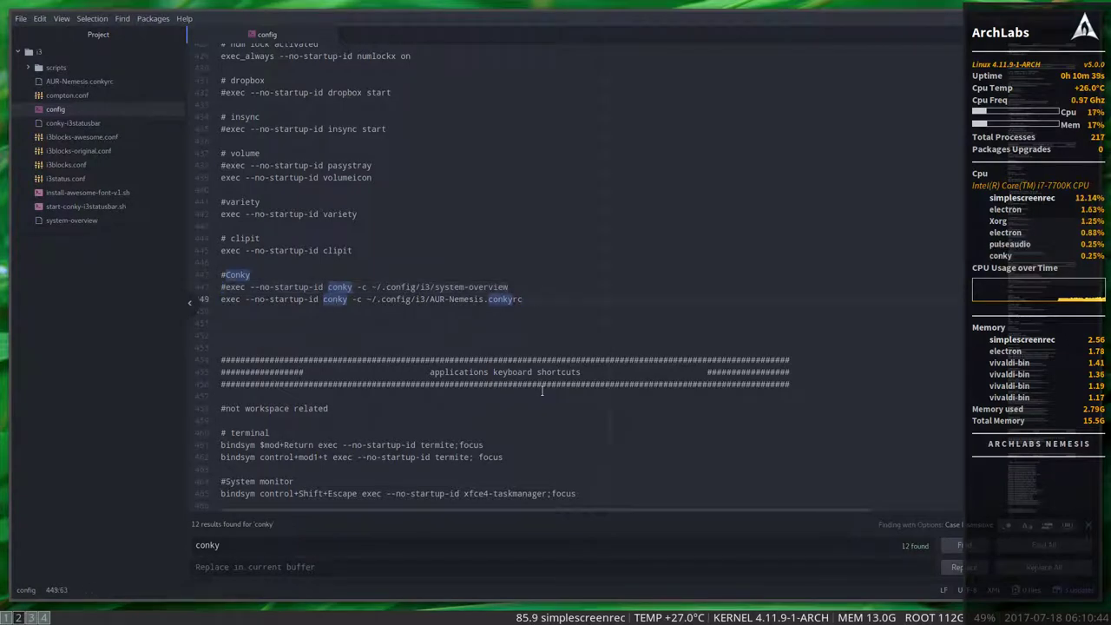
pyautogui.hotkey('ctrl', 's')
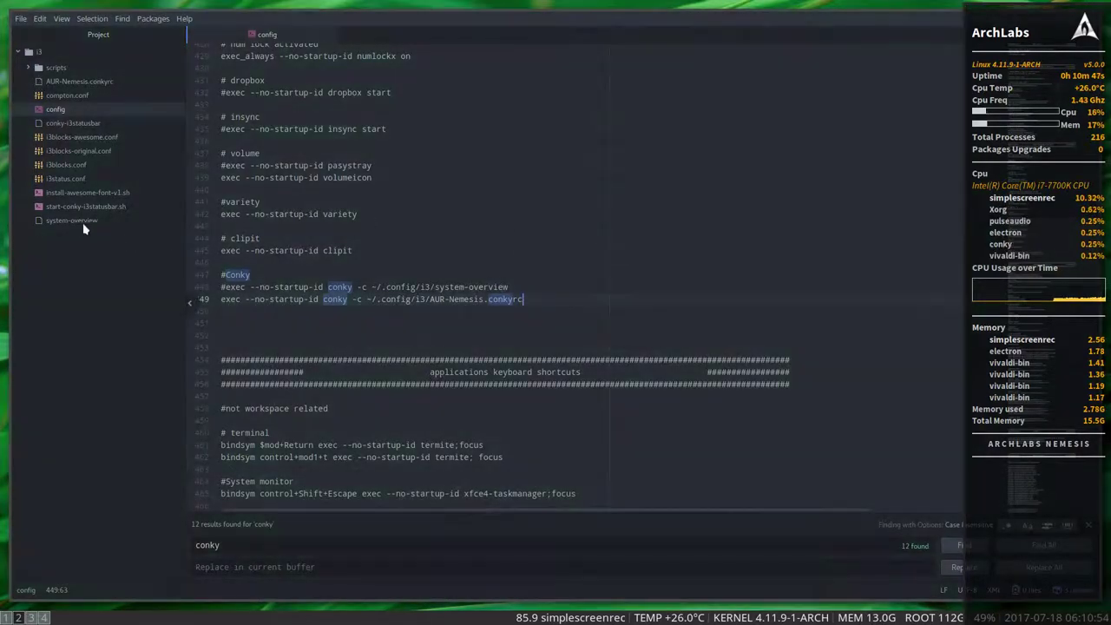
# Open system-overview and AUR-Nemesis.conkyrc from the i3 folder, scrolling through system-overview's settings
pyautogui.click(72, 221)
pyautogui.scroll(-10, 245, 263)
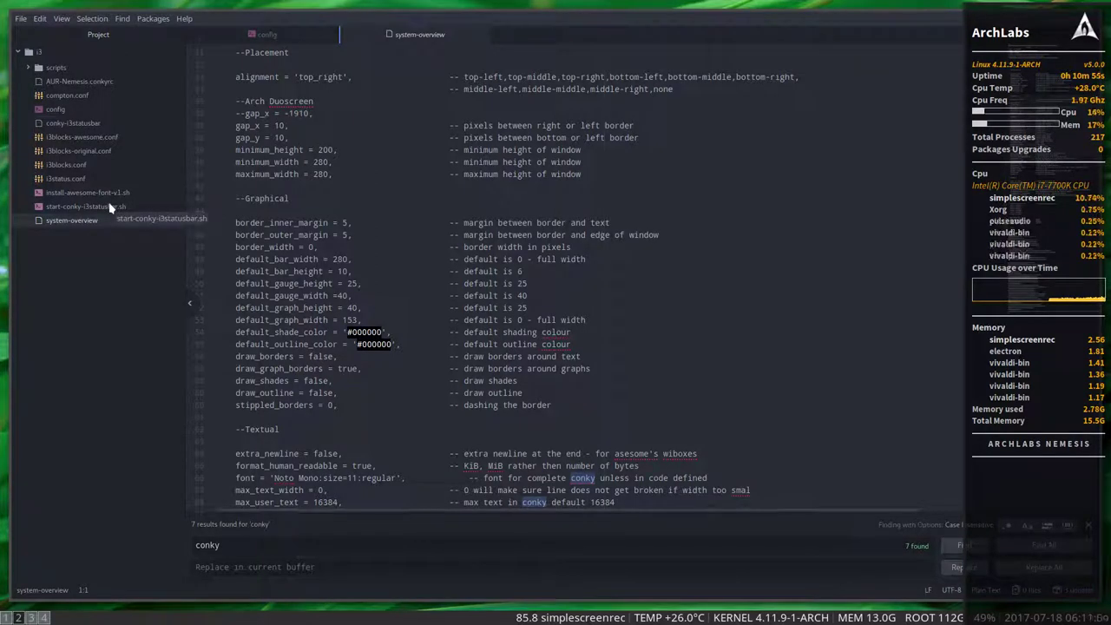
pyautogui.click(88, 82)
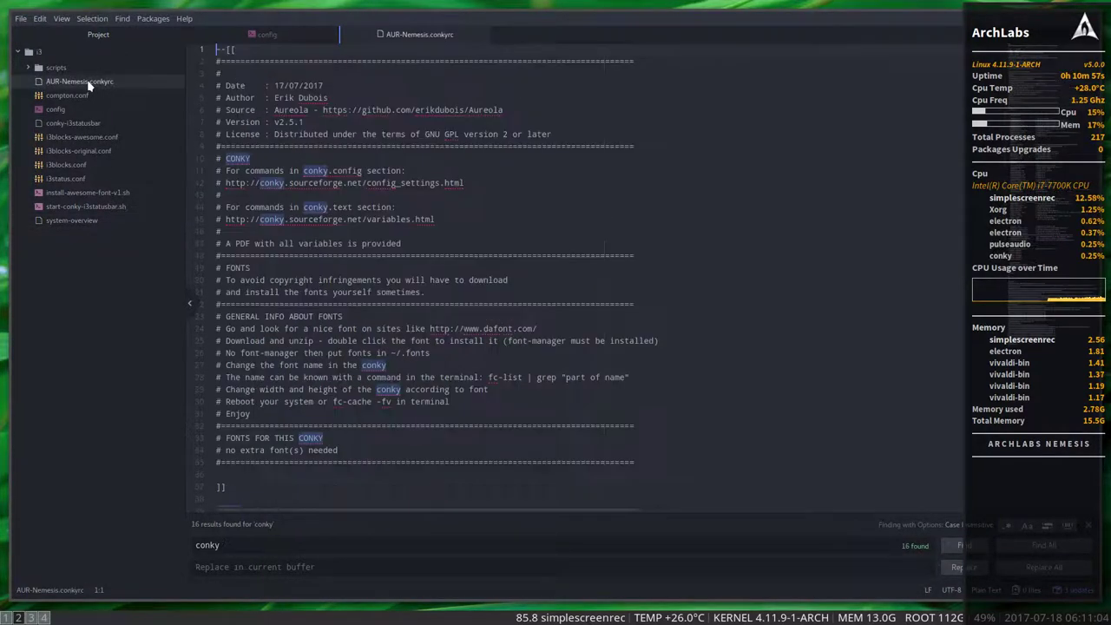
pyautogui.click(82, 222)
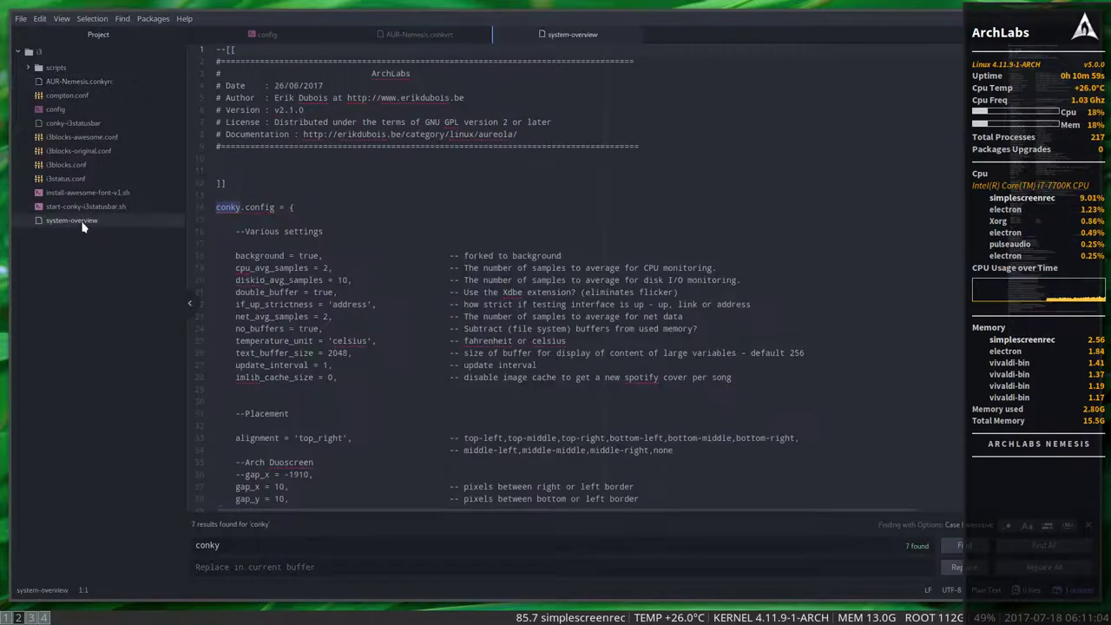
pyautogui.scroll(-5, 421, 285)
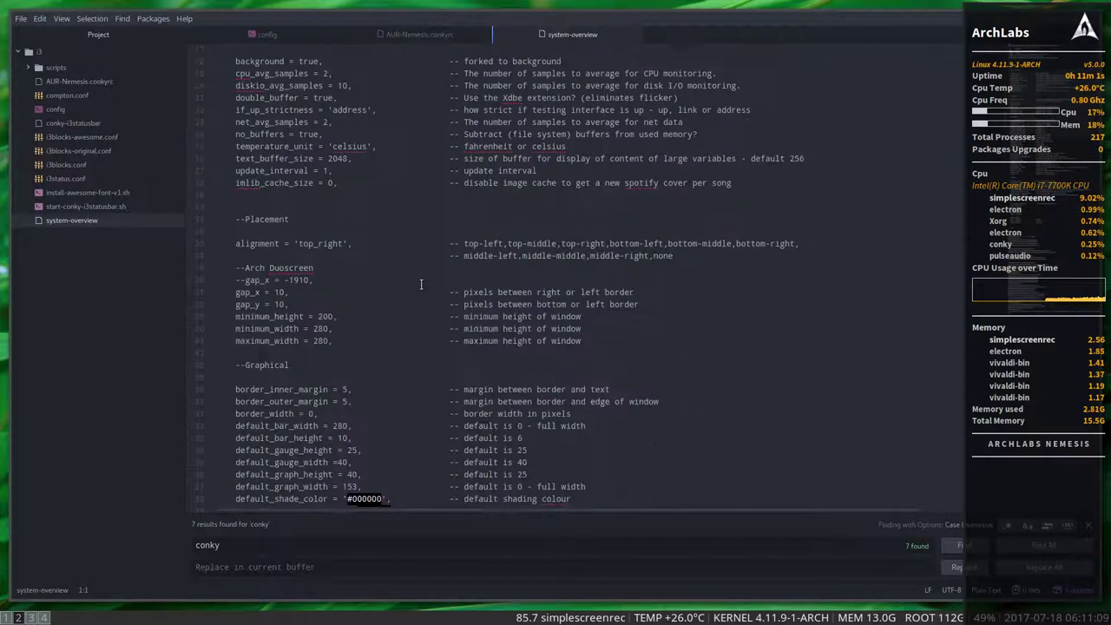
pyautogui.scroll(-15, 421, 285)
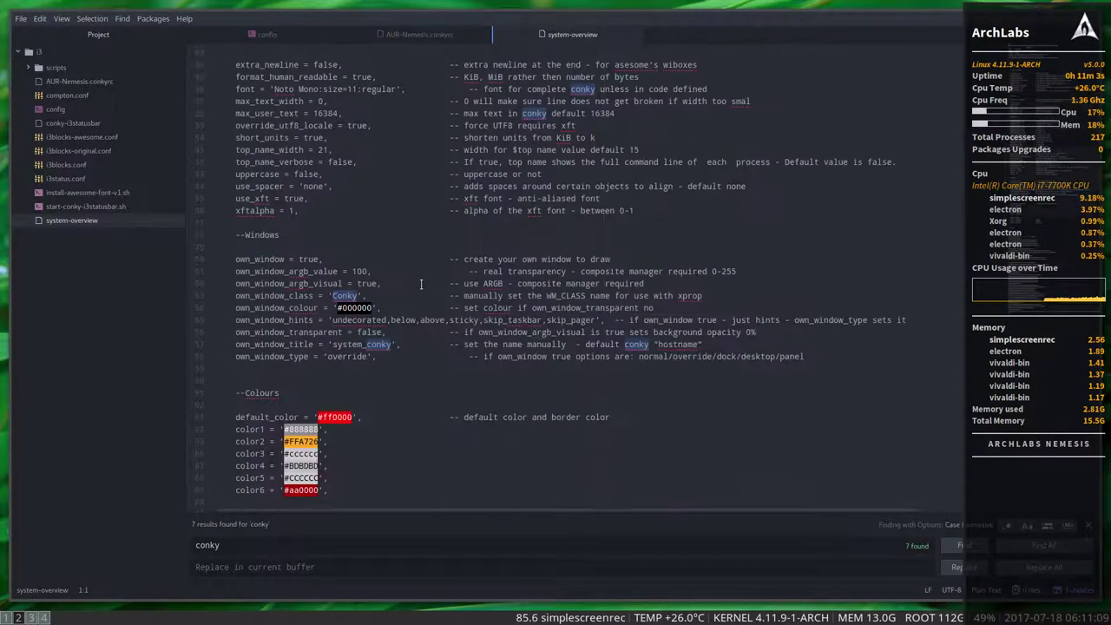
pyautogui.scroll(-3, 421, 285)
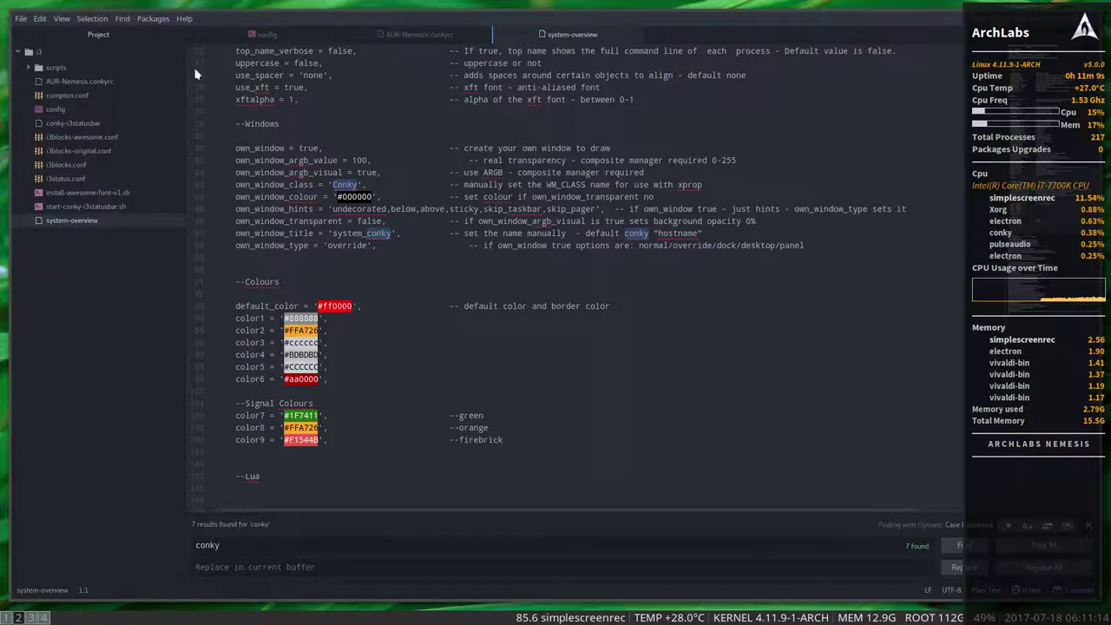
# Look up system-overview's own_window_type value 'override' on line 88
pyautogui.click(149, 19)
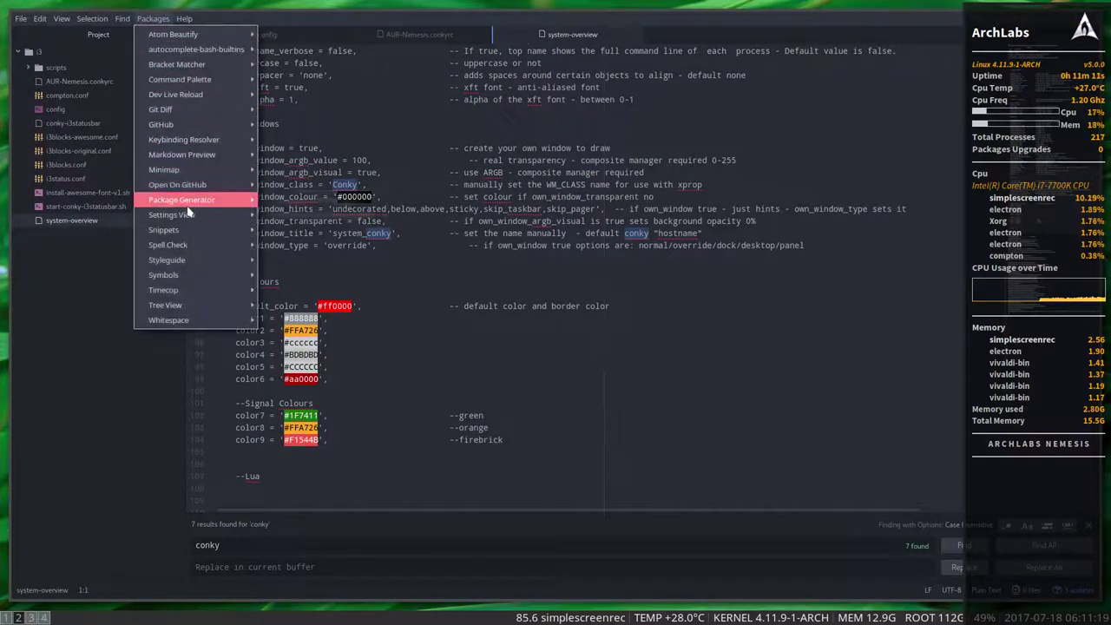
pyautogui.moveTo(191, 215)
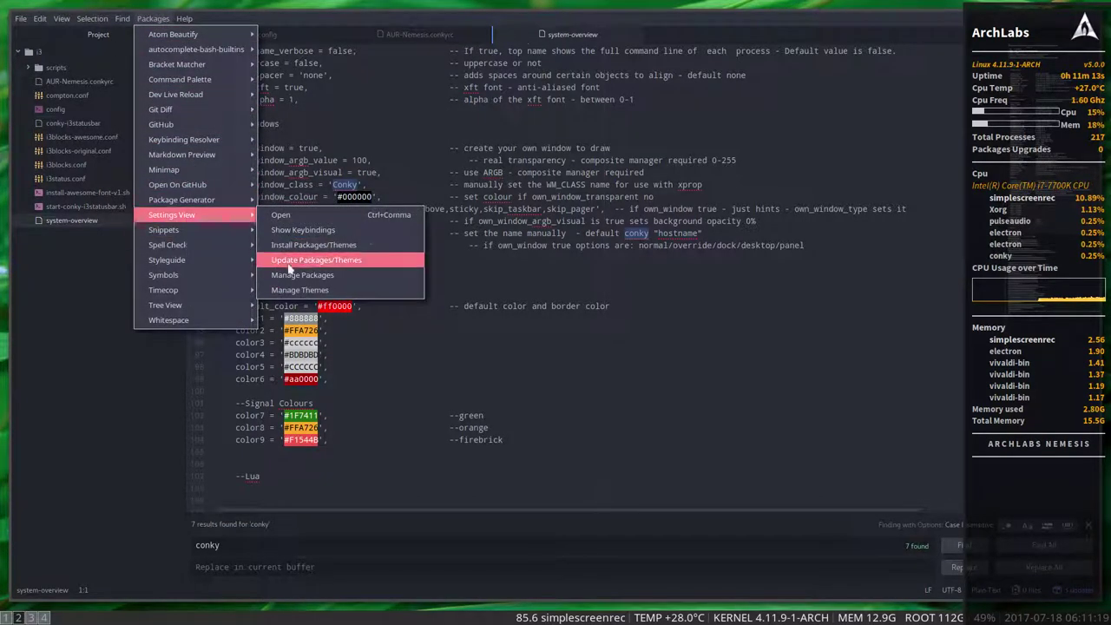
pyautogui.click(545, 329)
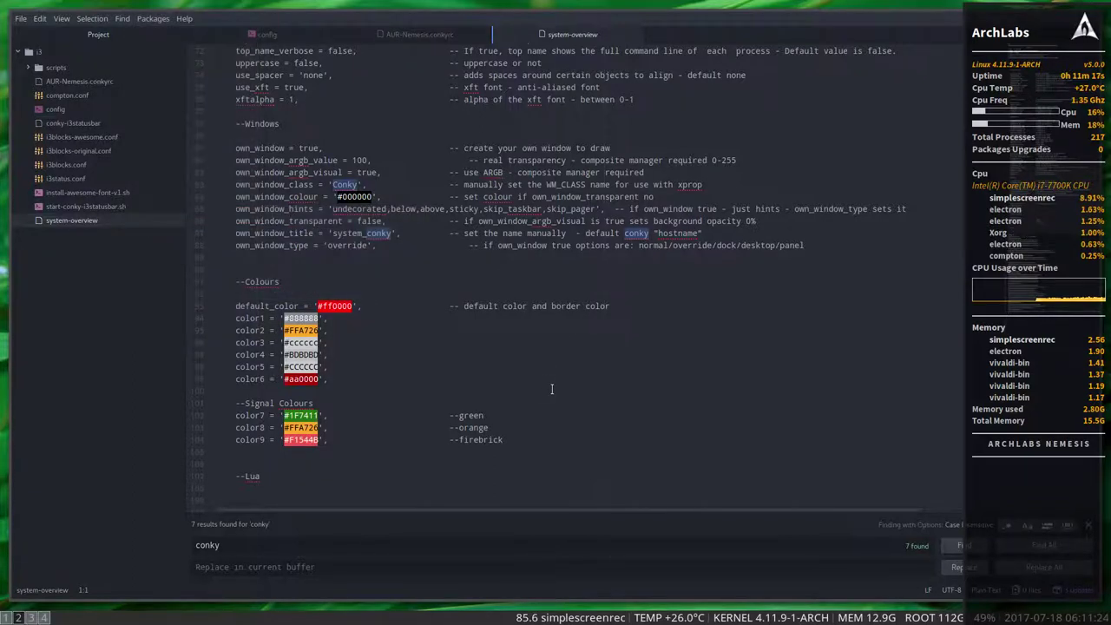
pyautogui.click(339, 246)
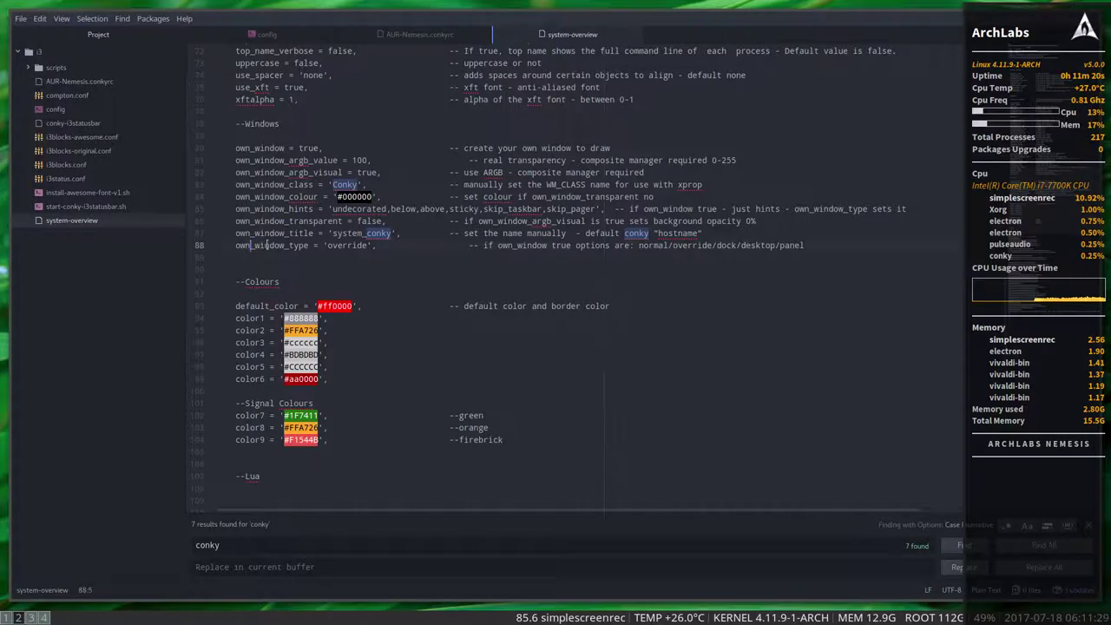
pyautogui.click(339, 245)
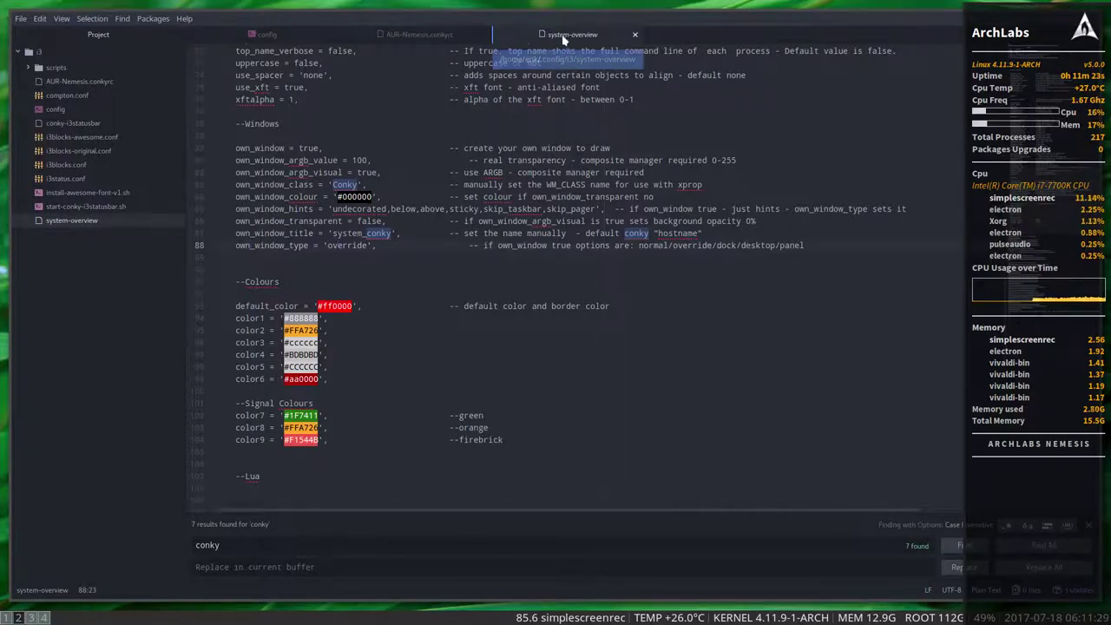
# Replace 'desktop' with 'override' on line 114 of AUR-Nemesis.conkyrc and save
pyautogui.click(419, 35)
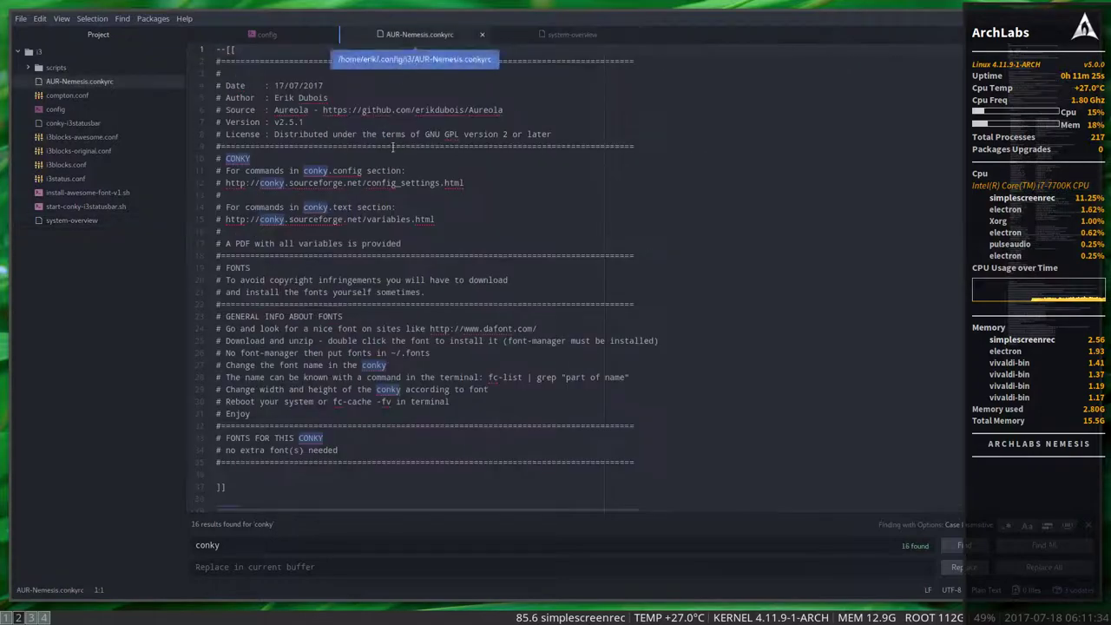
pyautogui.scroll(-20, 382, 261)
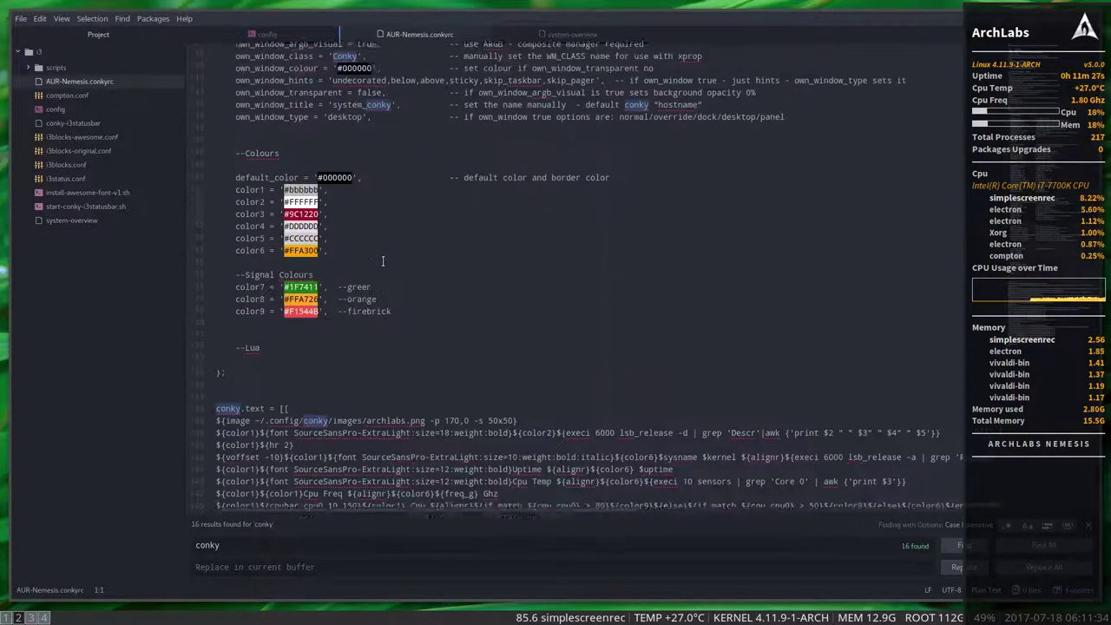
pyautogui.scroll(1, 382, 260)
pyautogui.doubleClick(347, 199)
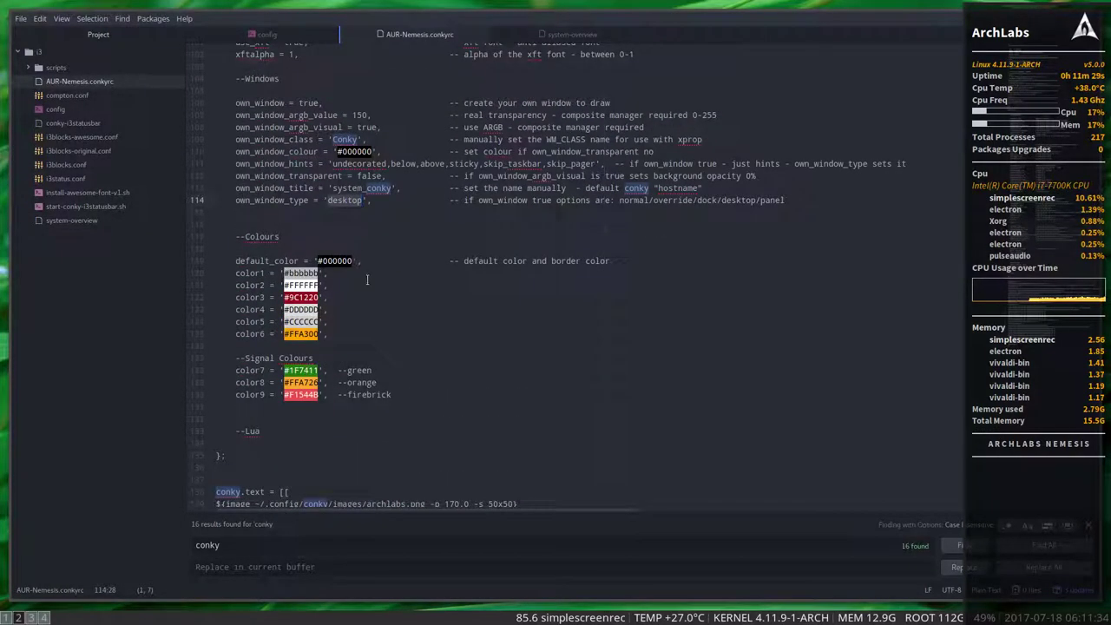
pyautogui.write('override')
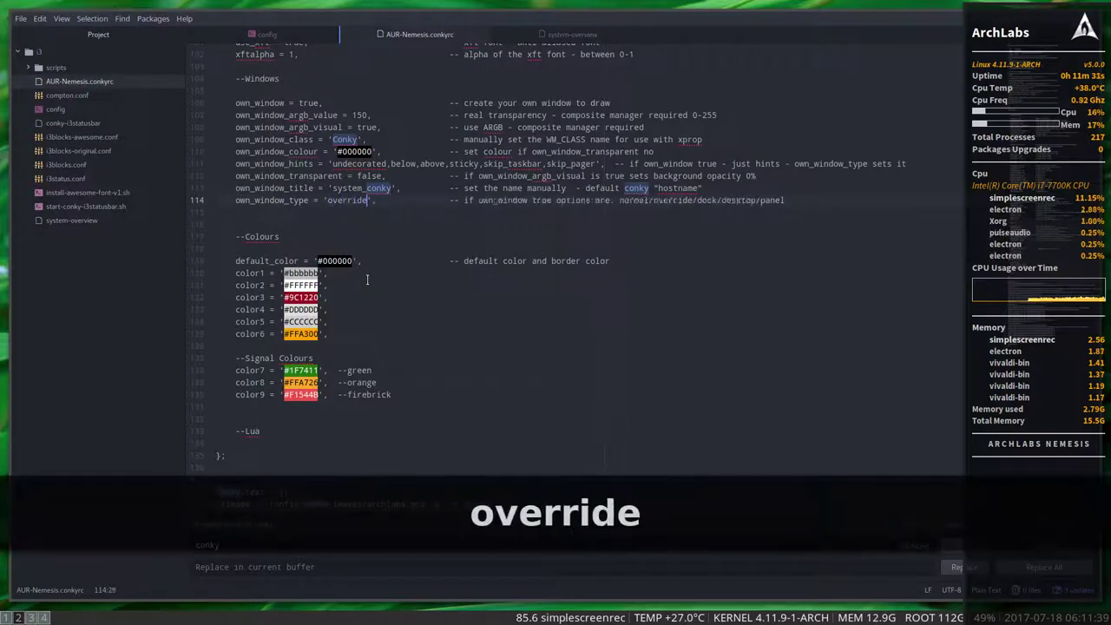
pyautogui.hotkey('ctrl', 's')
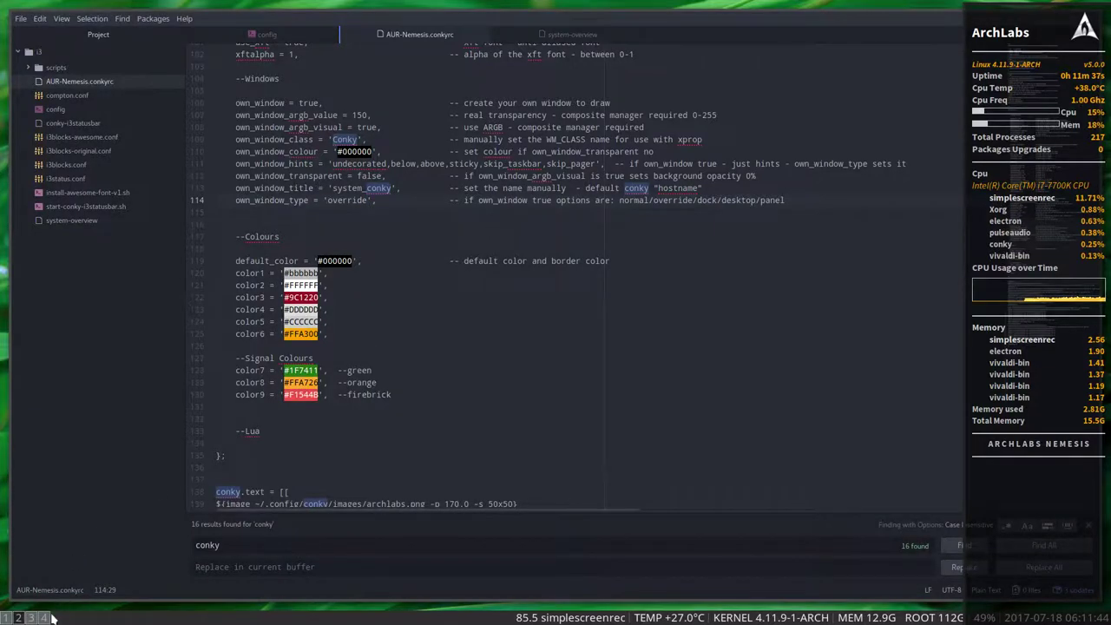
# In the terminal, stop the running conky with the recalled killall command
pyautogui.hotkey('ctrl', 'q')
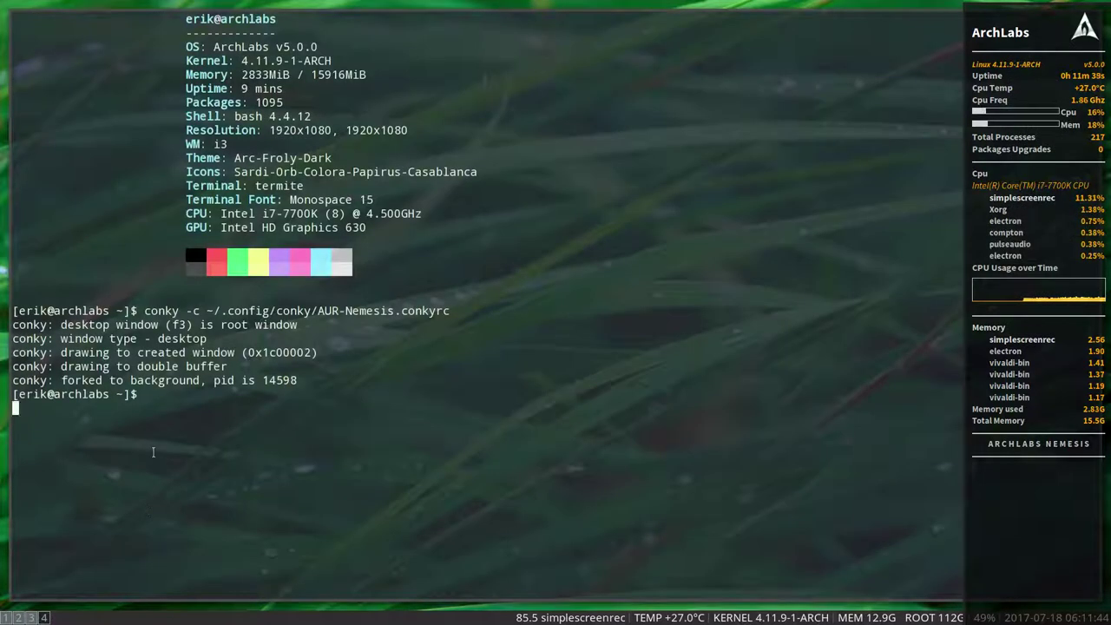
pyautogui.hotkey('ctrl', 'c')
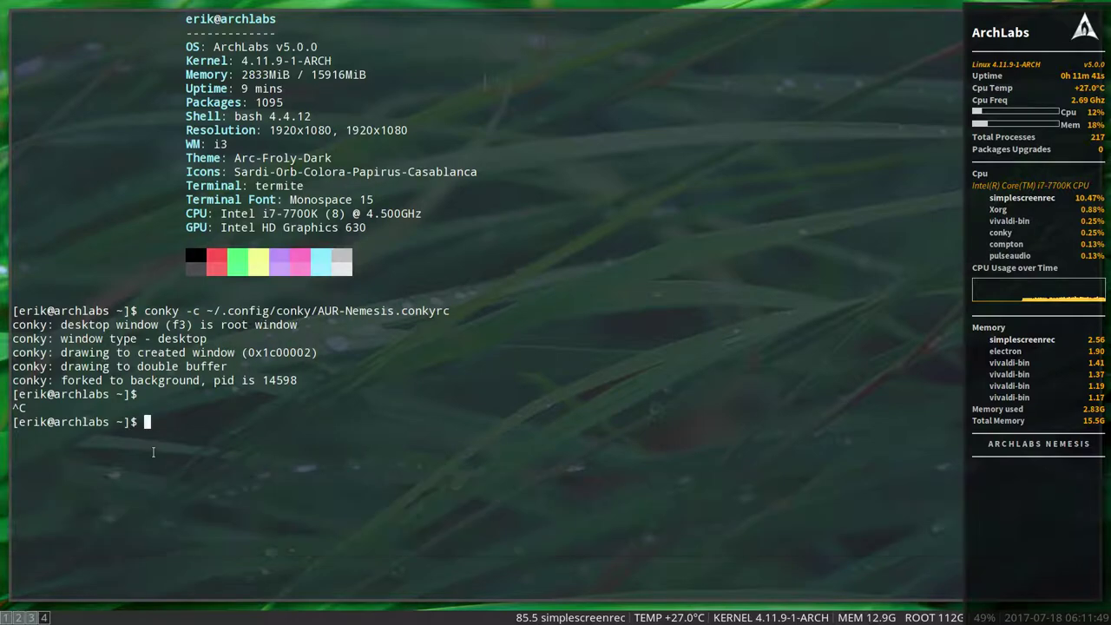
pyautogui.write('k')
pyautogui.press('Up')
pyautogui.press('Up')
pyautogui.press('Return')
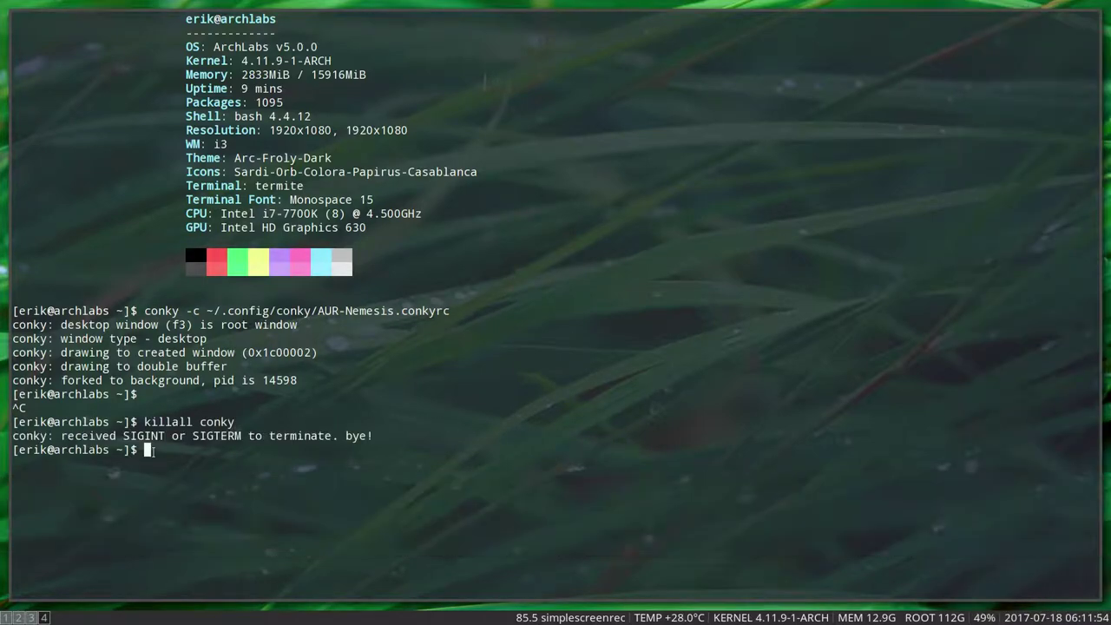
# Rerun the conky command with the path changed to ~/.config/i3/AUR-Nemesis.conkyrc
pyautogui.press('Up')
pyautogui.press('Up')
pyautogui.press('Left')
pyautogui.press('Left')
pyautogui.press('Left')
pyautogui.press('Left')
pyautogui.press('Left')
pyautogui.press('Left')
pyautogui.press('Left')
pyautogui.press('Left')
pyautogui.press('Left')
pyautogui.press('Left')
pyautogui.press('Left')
pyautogui.press('Left')
pyautogui.press('Left')
pyautogui.press('Left')
pyautogui.press('Left')
pyautogui.press('Left')
pyautogui.press('Left')
pyautogui.press('Left')
pyautogui.press('Left')
pyautogui.press('Left')
pyautogui.press('BackSpace')
pyautogui.press('BackSpace')
pyautogui.press('BackSpace')
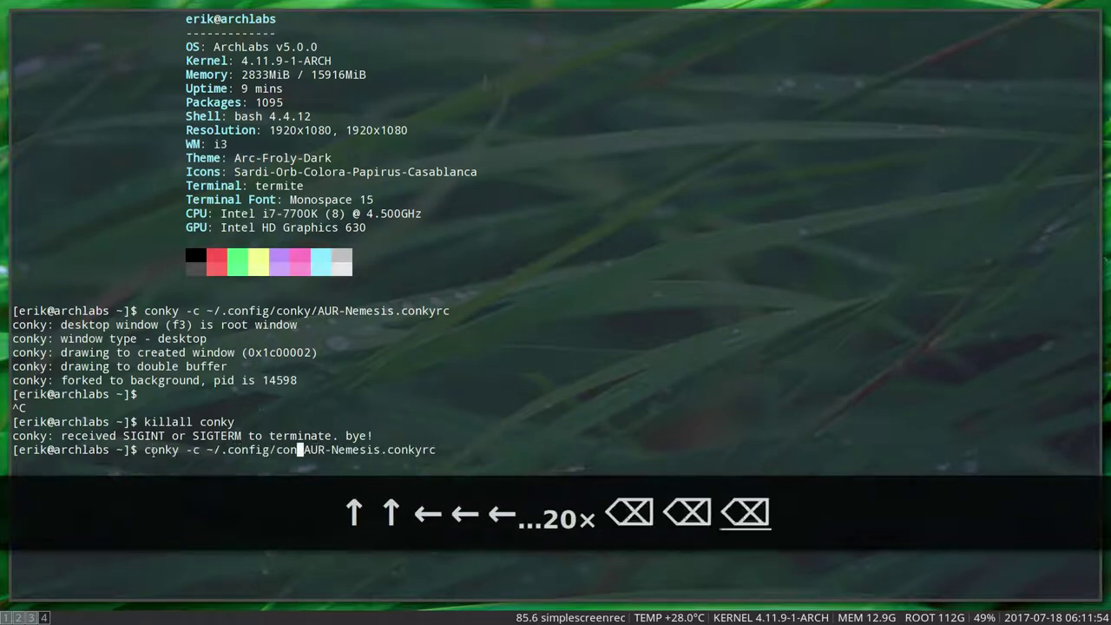
pyautogui.press('BackSpace')
pyautogui.press('BackSpace')
pyautogui.write('i3')
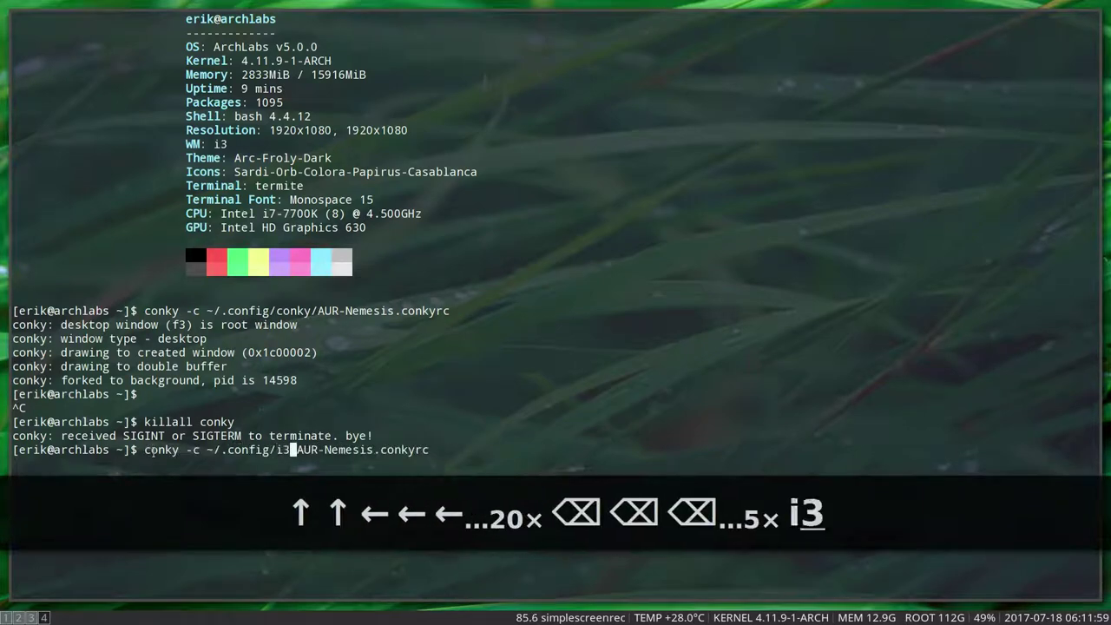
pyautogui.write('/')
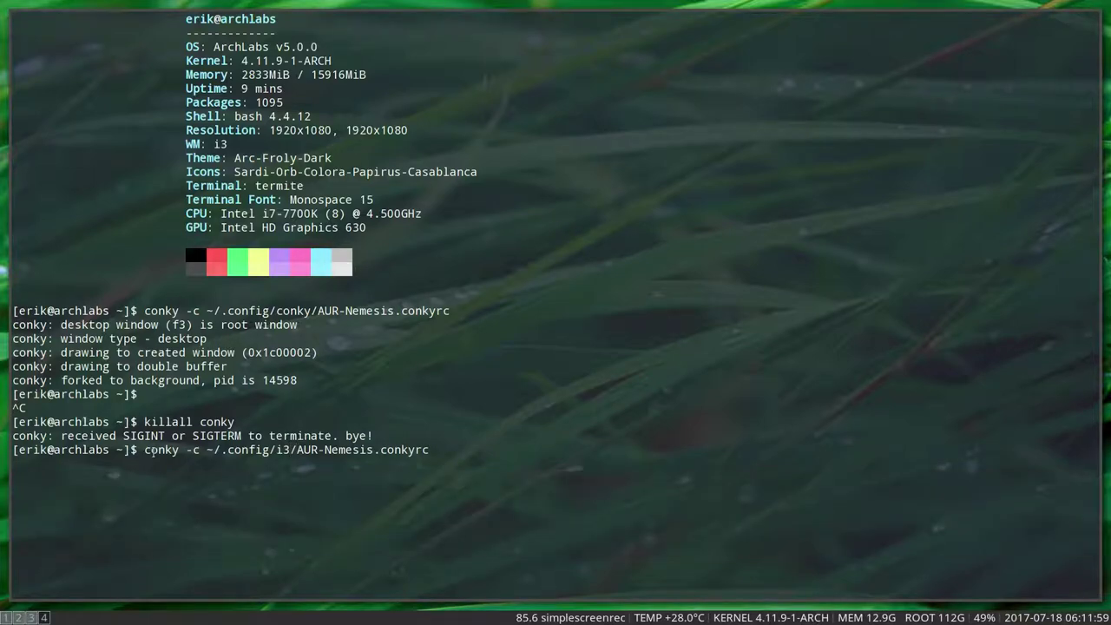
pyautogui.press('Return')
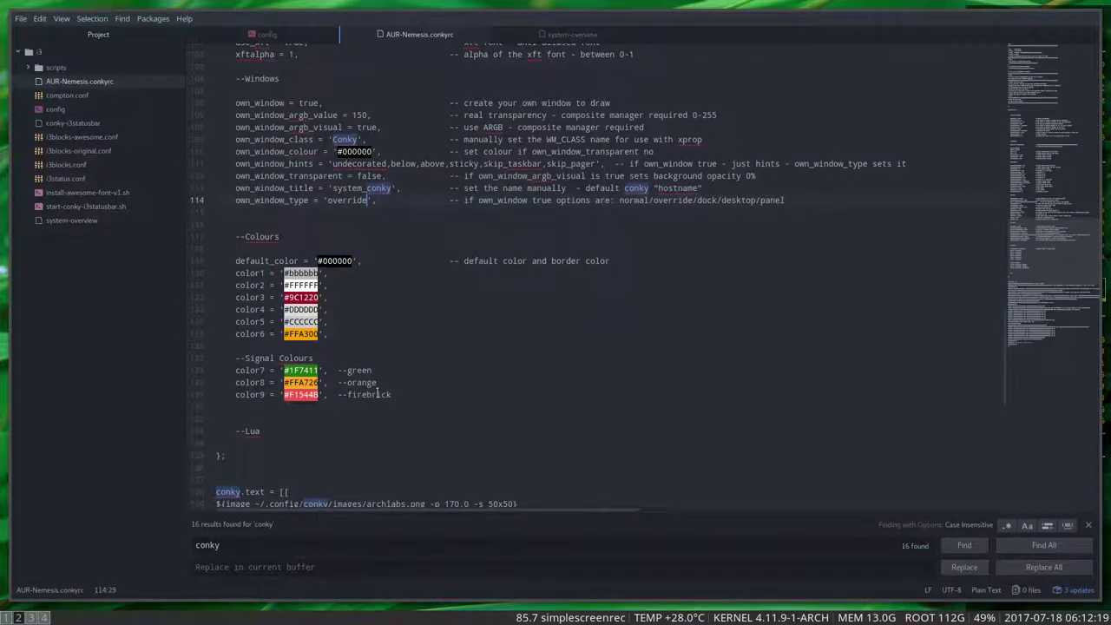
# Set gap_x to 10 and gap_y to 00 in AUR-Nemesis.conkyrc, save, and view workspace 5
pyautogui.scroll(10, 378, 393)
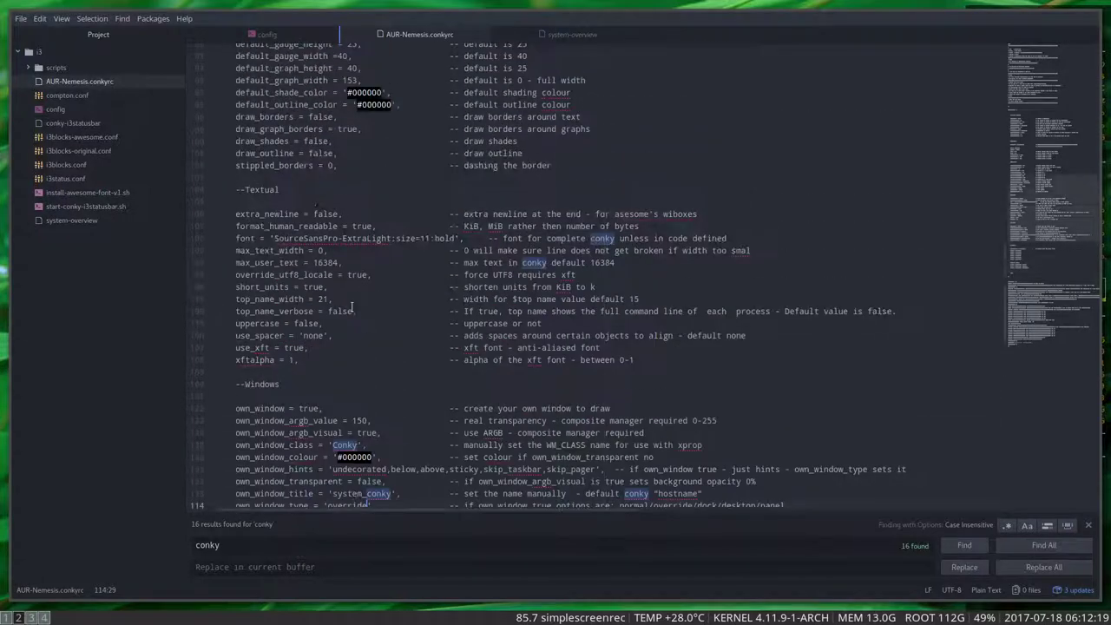
pyautogui.scroll(5, 352, 305)
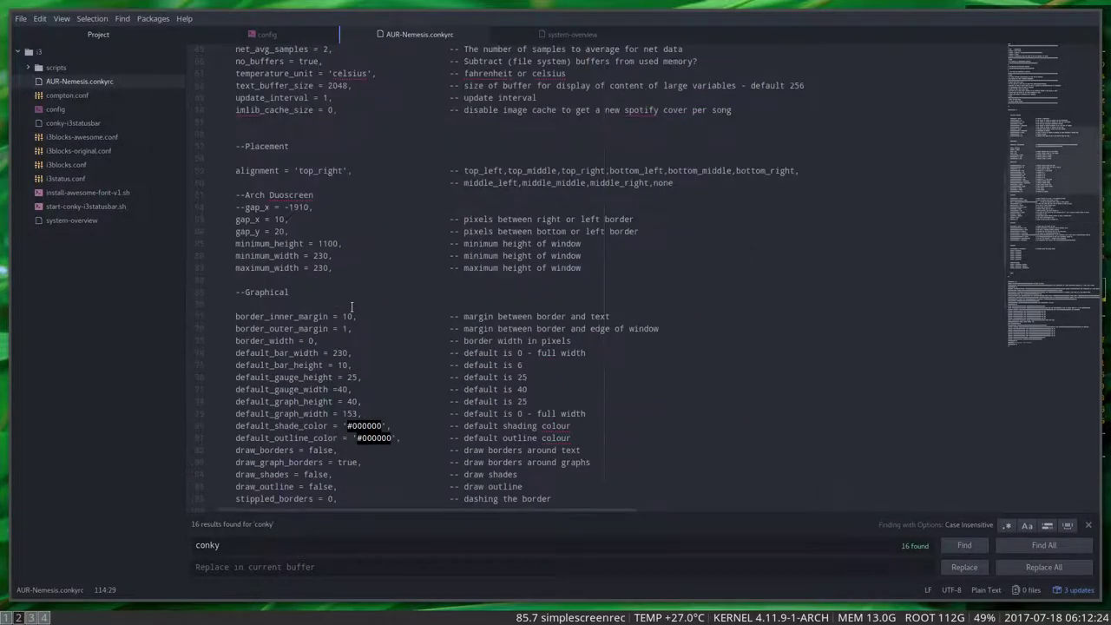
pyautogui.scroll(5, 351, 306)
pyautogui.scroll(-2, 351, 306)
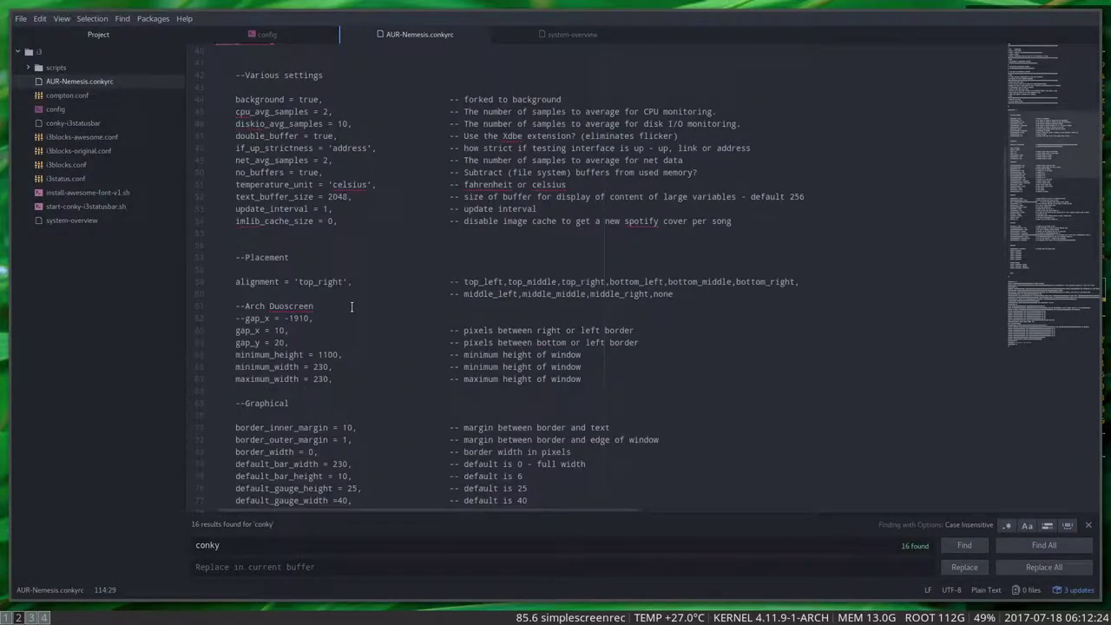
pyautogui.click(279, 330)
pyautogui.write('1')
pyautogui.click(279, 339)
pyautogui.press('BackSpace')
pyautogui.write('0')
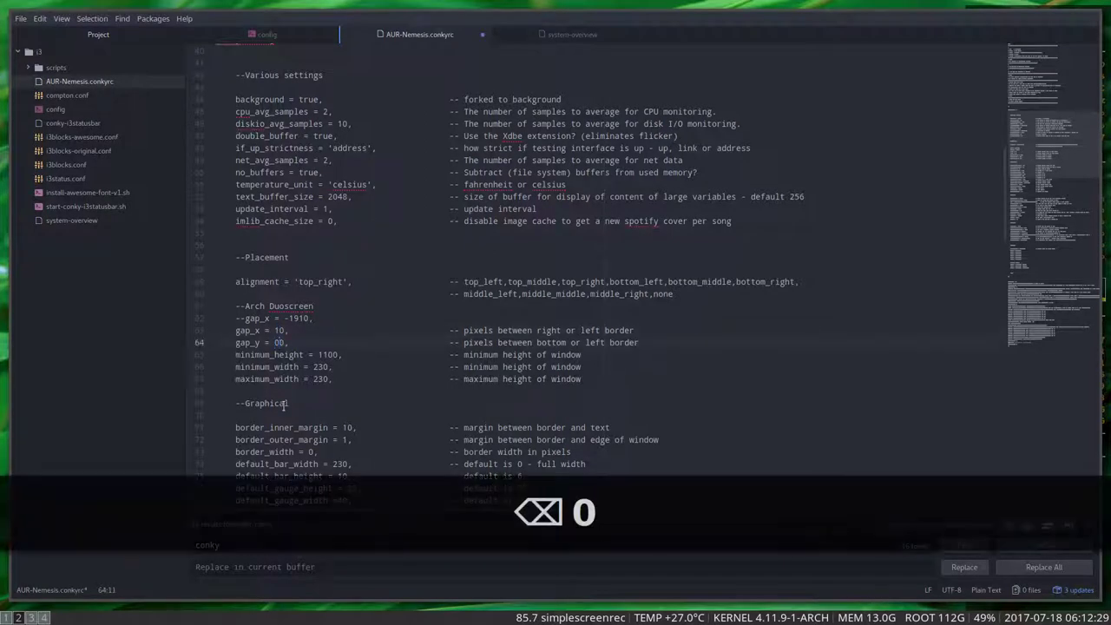
pyautogui.hotkey('ctrl', 's')
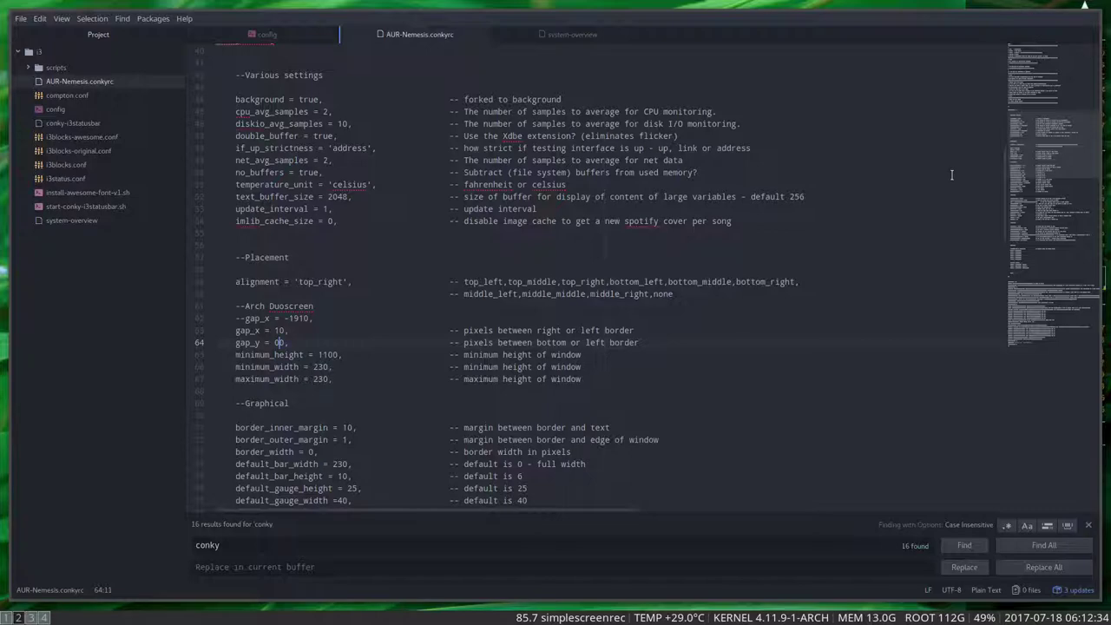
pyautogui.press('super+parenleft')
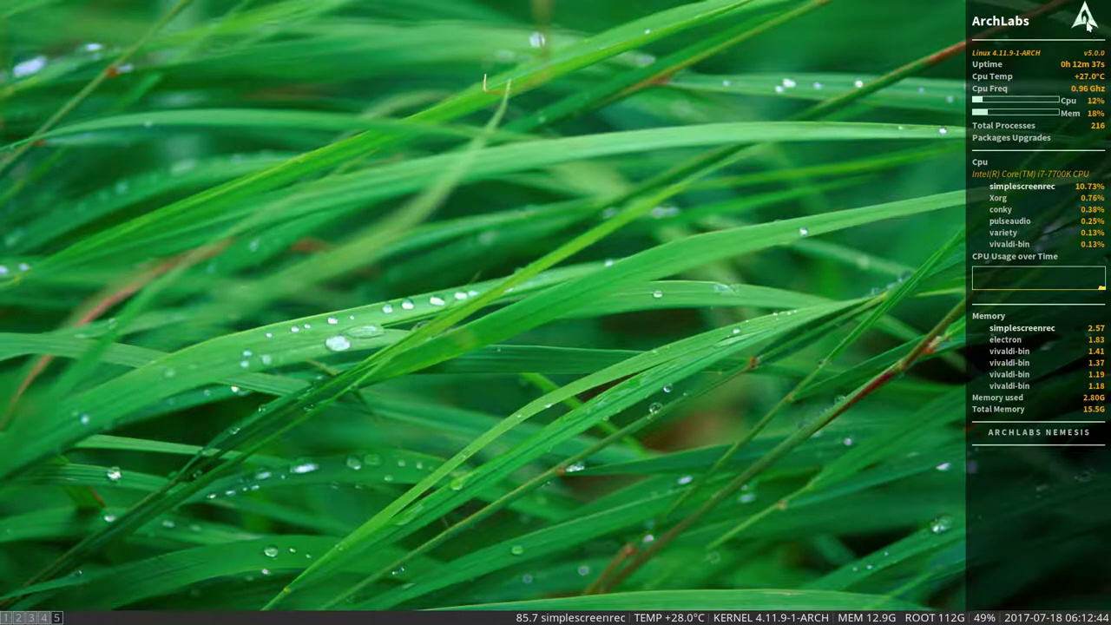
# Change own_window_argb_visual on line 108 from true to false, save, and return to the file manager
pyautogui.click(31, 617)
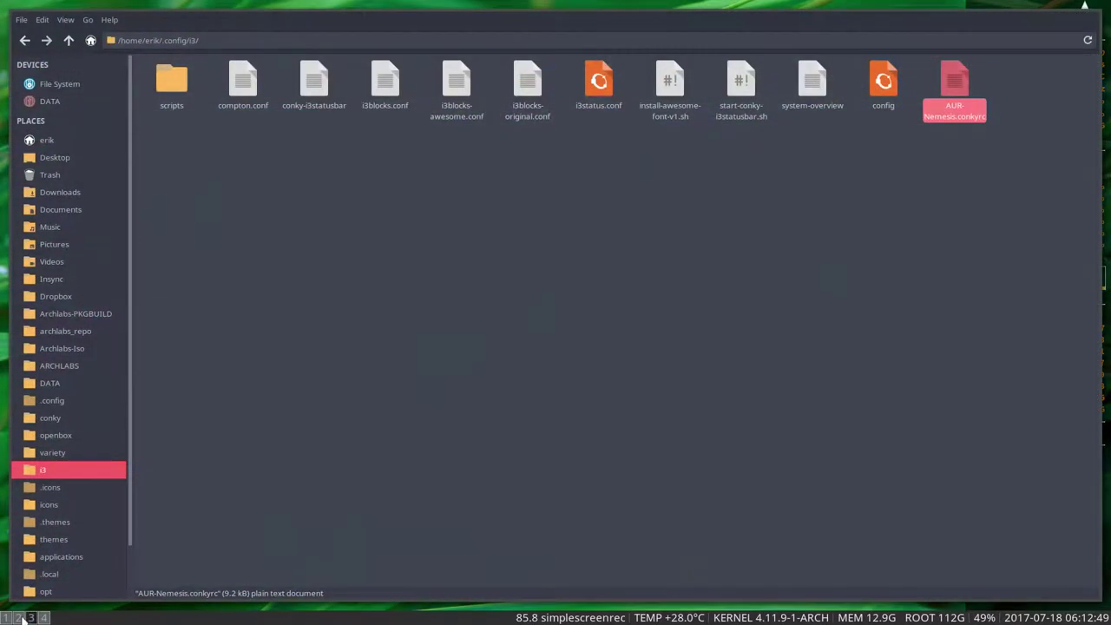
pyautogui.click(43, 617)
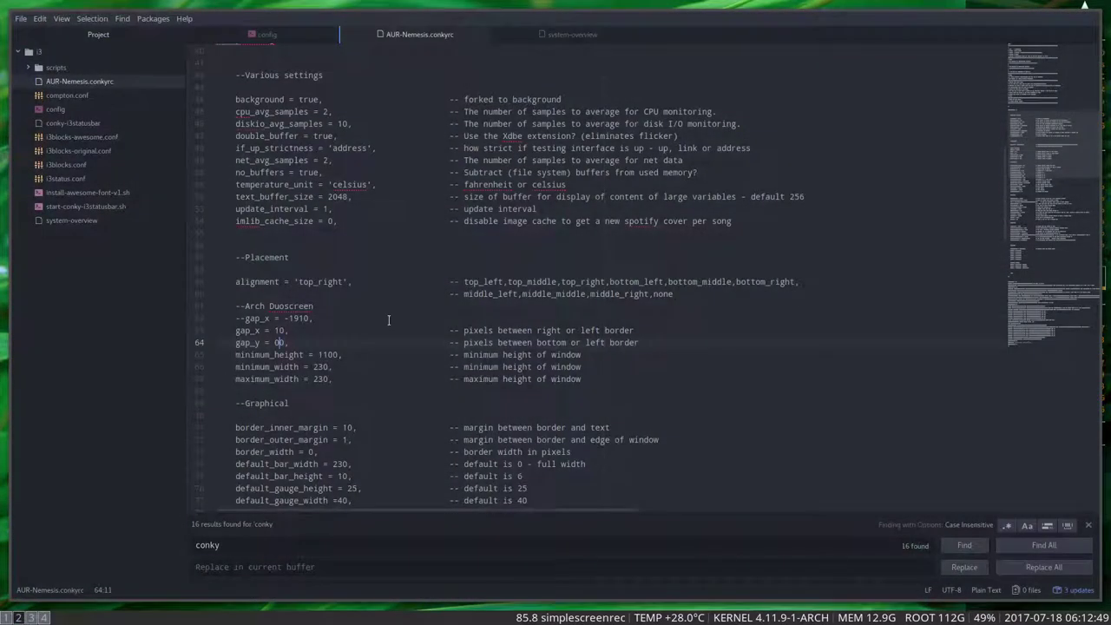
pyautogui.scroll(-13, 388, 320)
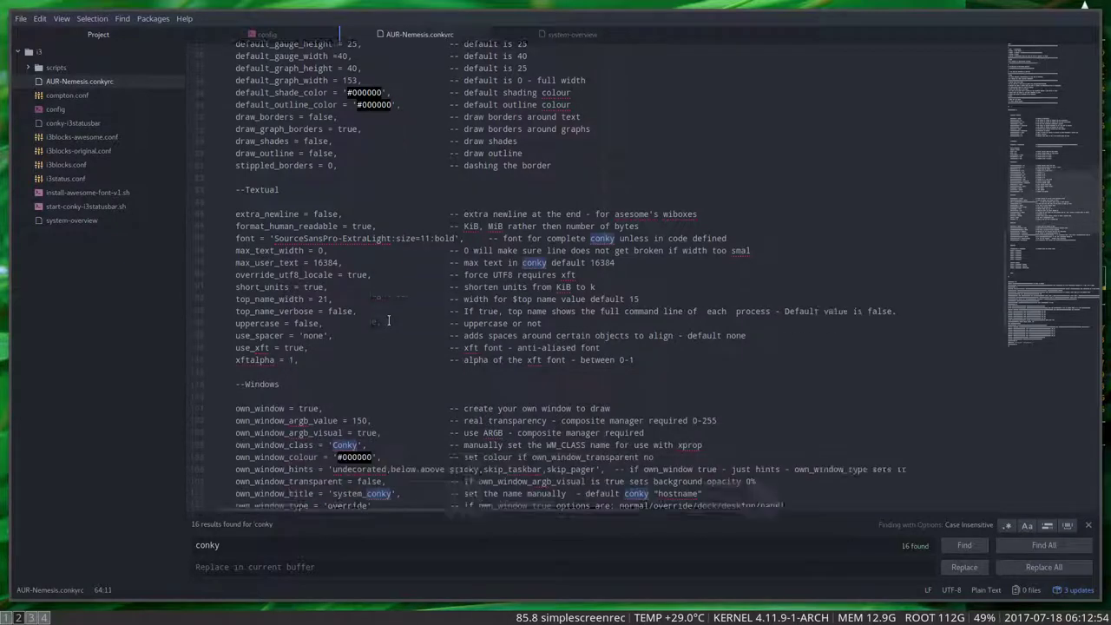
pyautogui.scroll(-2, 388, 320)
pyautogui.moveTo(380, 321); pyautogui.dragTo(356, 321)
pyautogui.write('false')
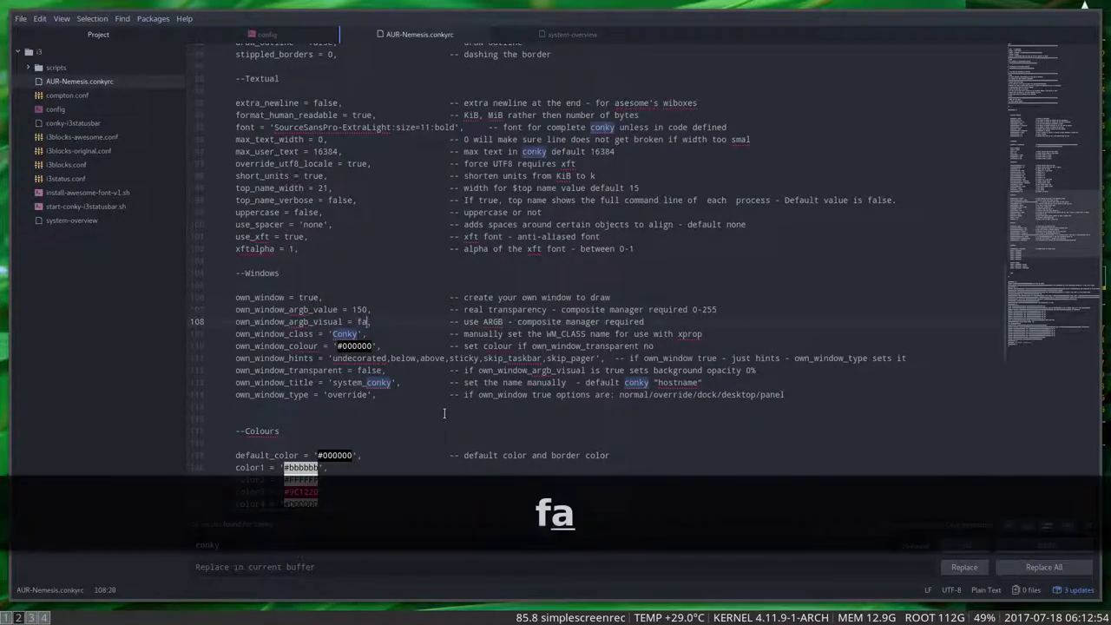
pyautogui.hotkey('ctrl', 's')
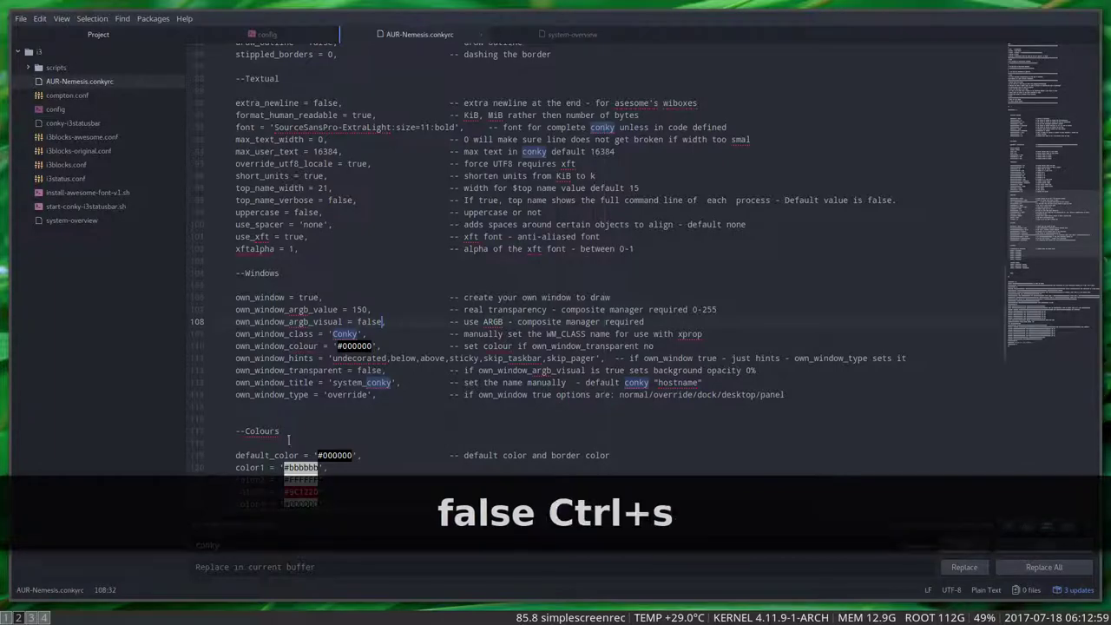
pyautogui.click(31, 618)
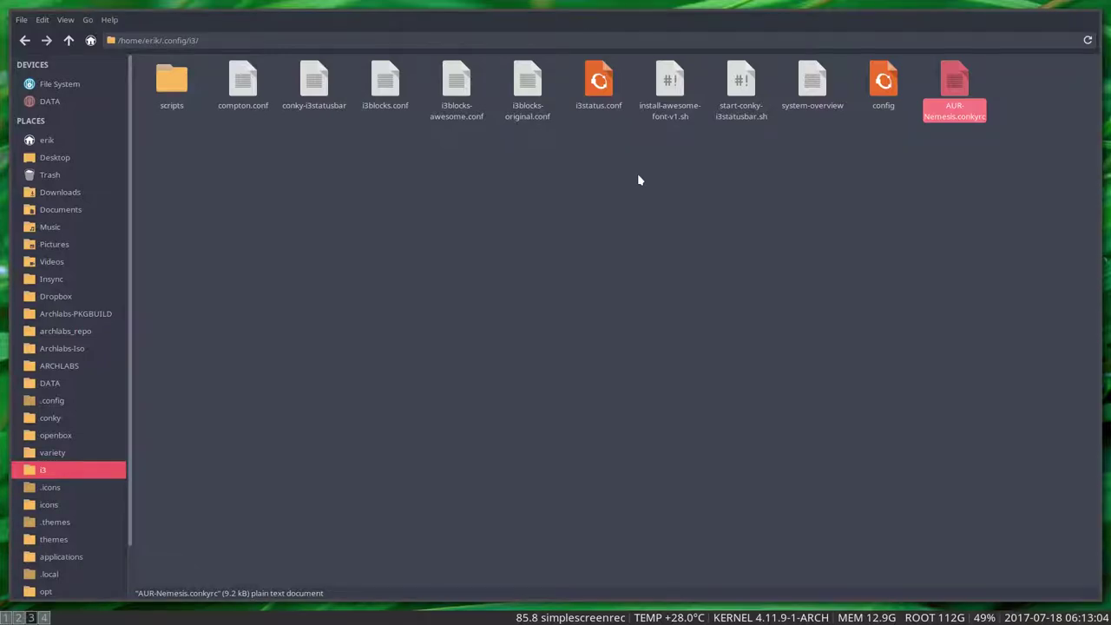
# Cut the X Error output lines in the terminal and interrupt the crashed conky
pyautogui.press('super+apostrophe')
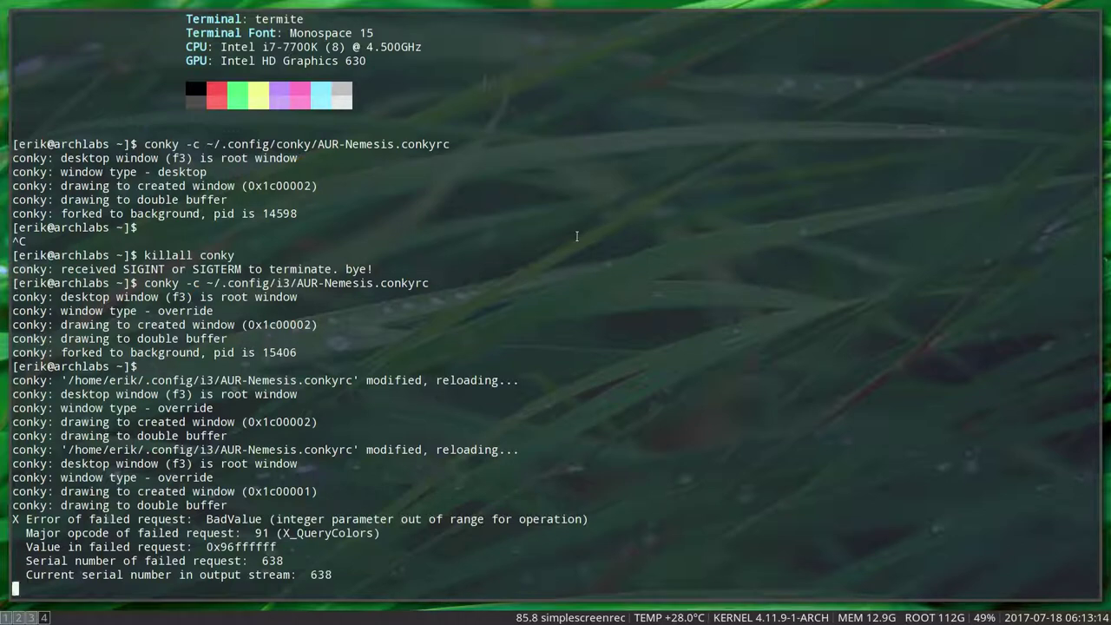
pyautogui.moveTo(17, 587); pyautogui.dragTo(15, 518)
pyautogui.hotkey('ctrl', 'x')
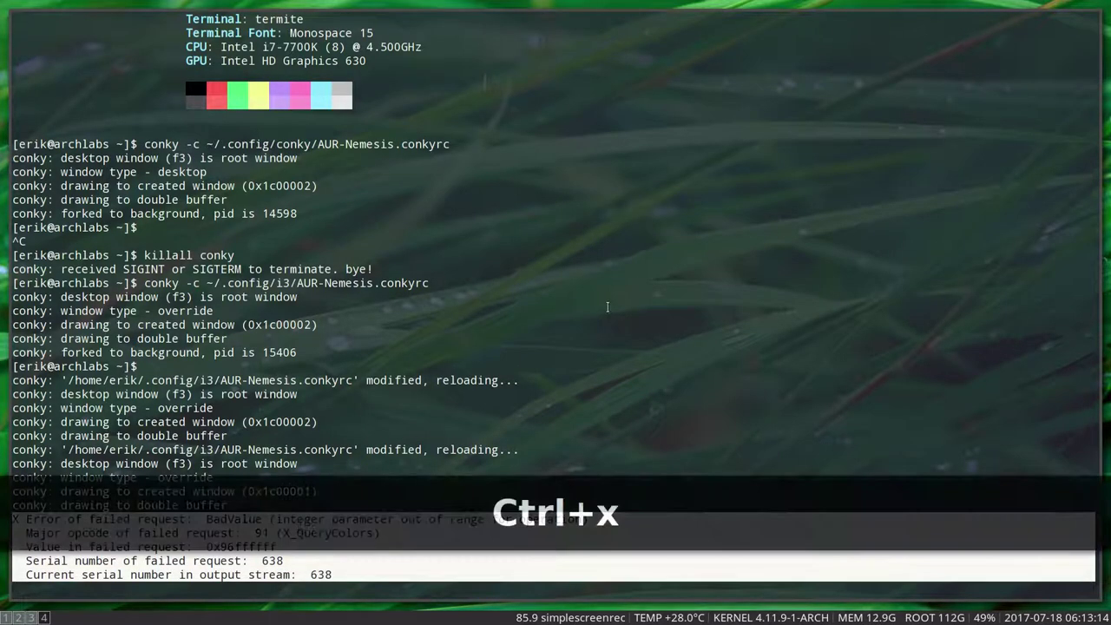
pyautogui.hotkey('ctrl', 'c')
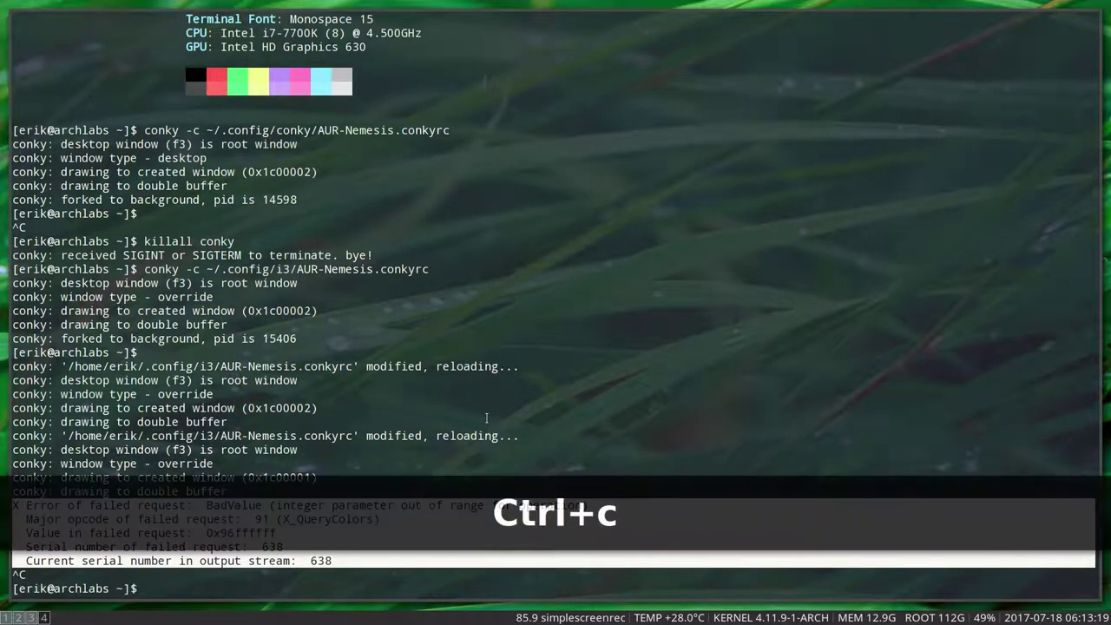
# Run killall conky, relaunch conky with ~/.config/i3/AUR-Nemesis.conkyrc, and close the terminal
pyautogui.press('Up')
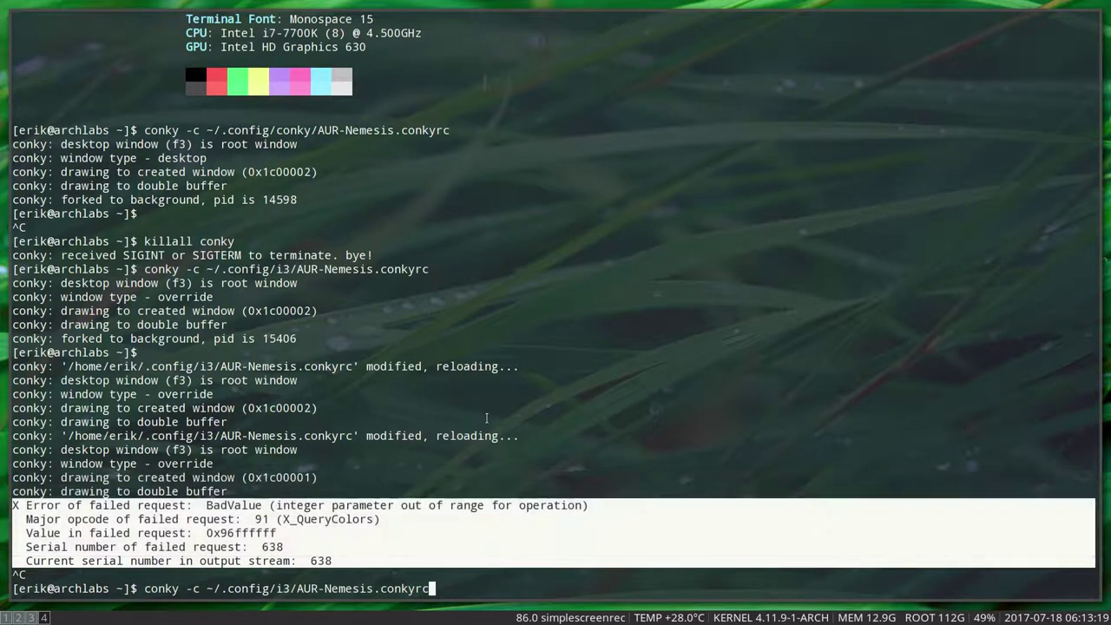
pyautogui.press('Up')
pyautogui.press('Return')
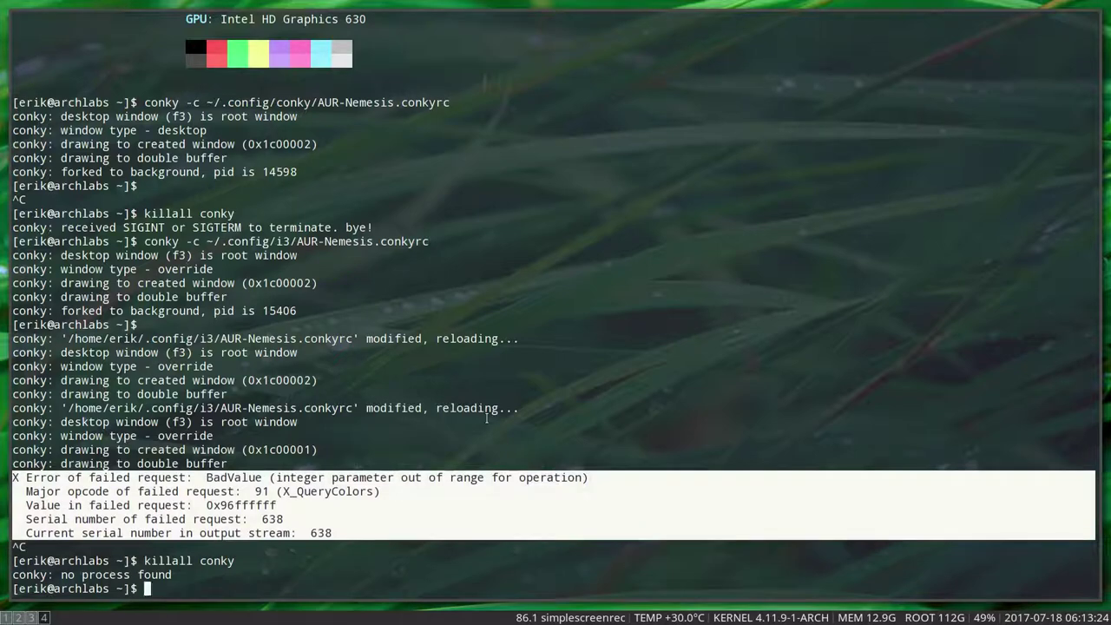
pyautogui.press('Up')
pyautogui.press('Up')
pyautogui.press('Return')
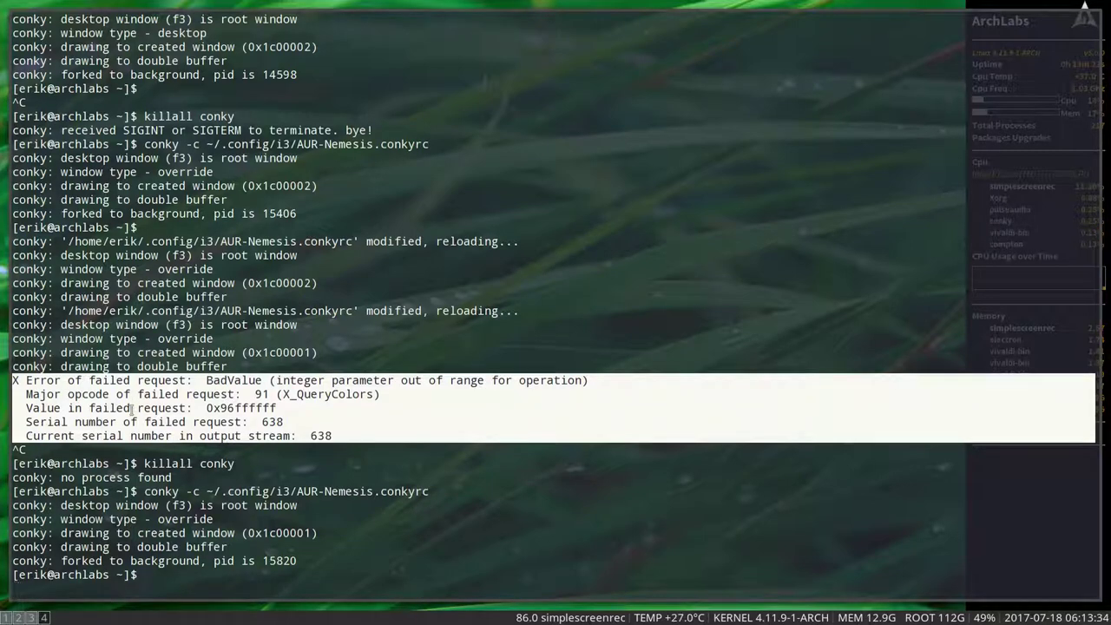
pyautogui.press('super+shift+q')
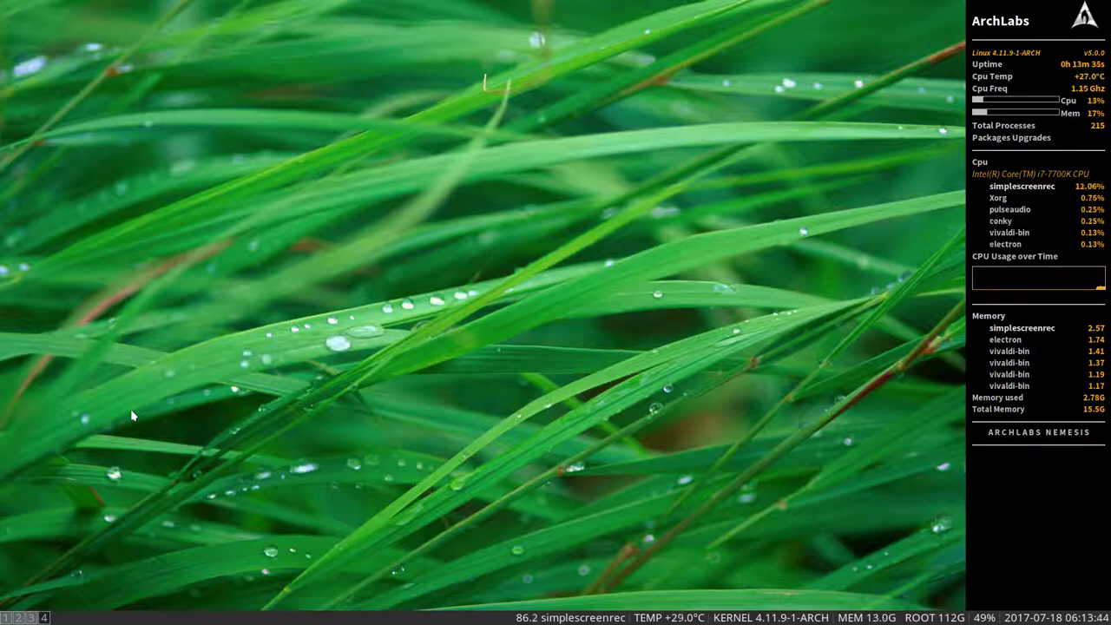
# Change own_window_argb_visual on line 108 from false back to true and save the file
pyautogui.click(31, 617)
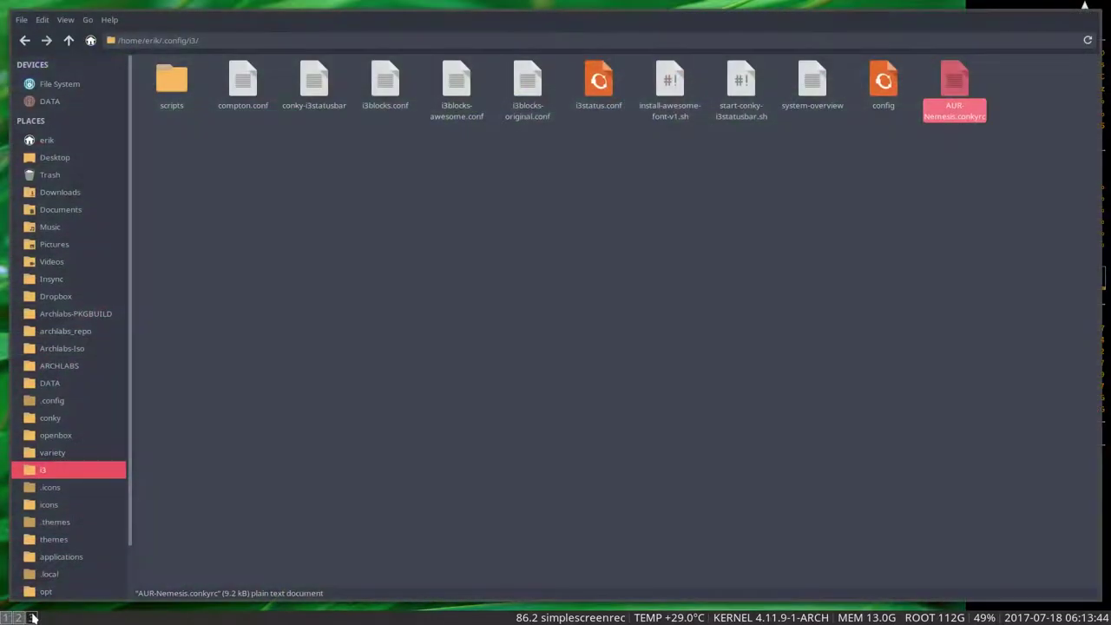
pyautogui.click(17, 617)
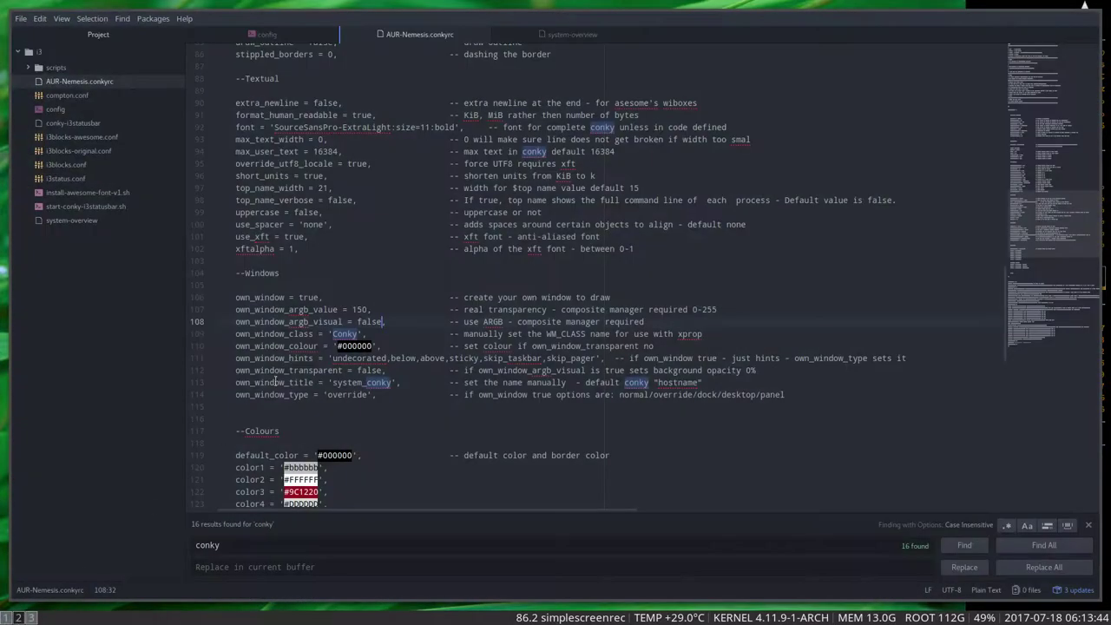
pyautogui.doubleClick(369, 320)
pyautogui.write('true')
pyautogui.hotkey('ctrl', 's')
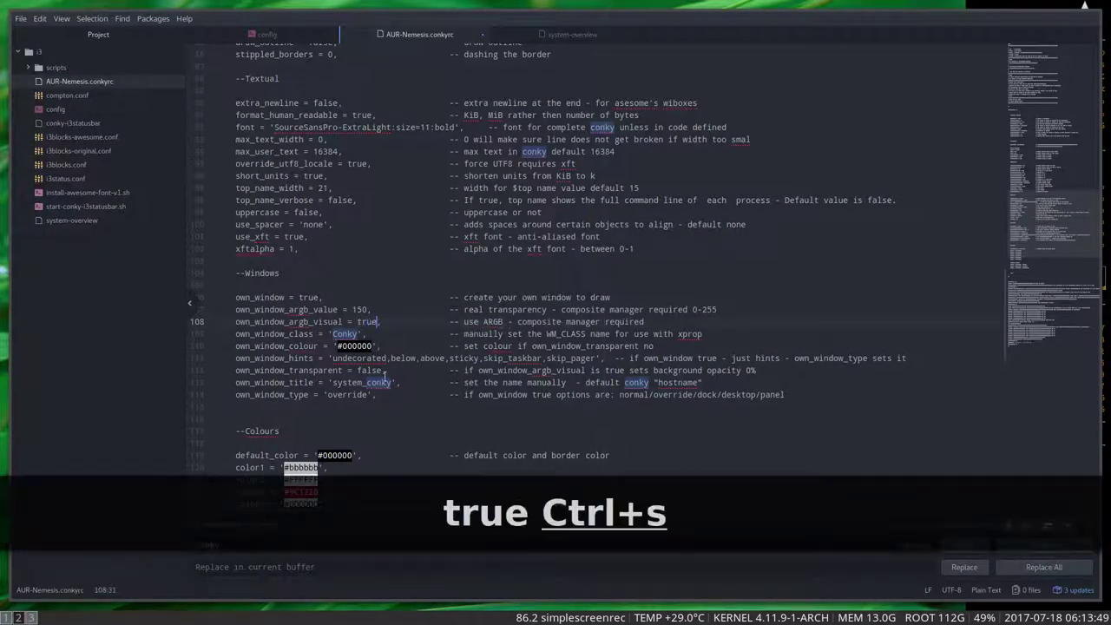